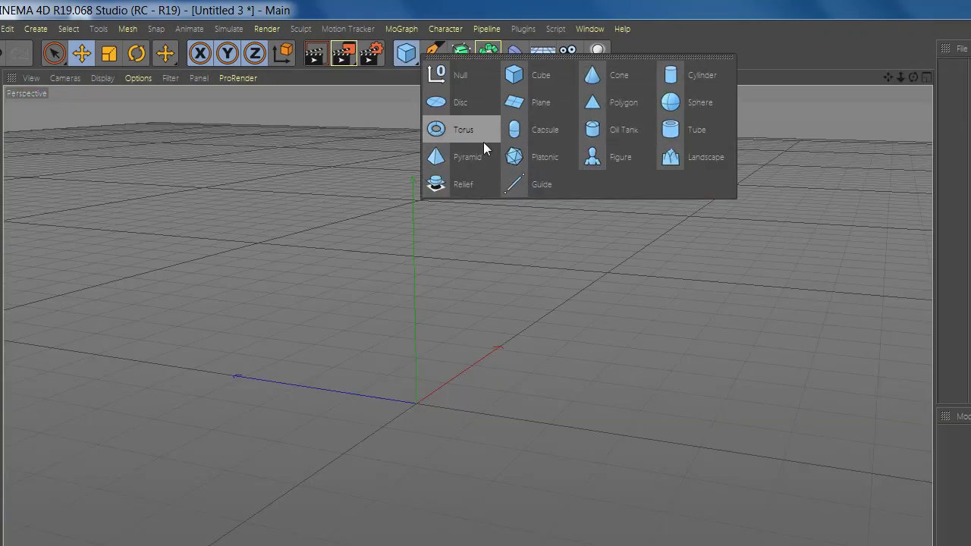
# Create a torus and nest a Displacer deformer under it in the object hierarchy.
pyautogui.click(464, 129)
pyautogui.moveTo(490, 373); pyautogui.dragTo(446, 451)
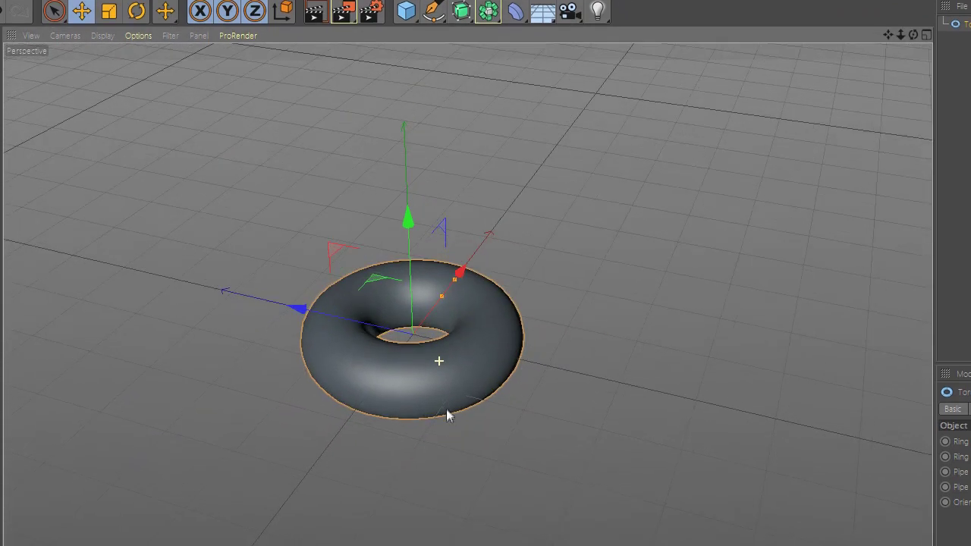
pyautogui.click(517, 54)
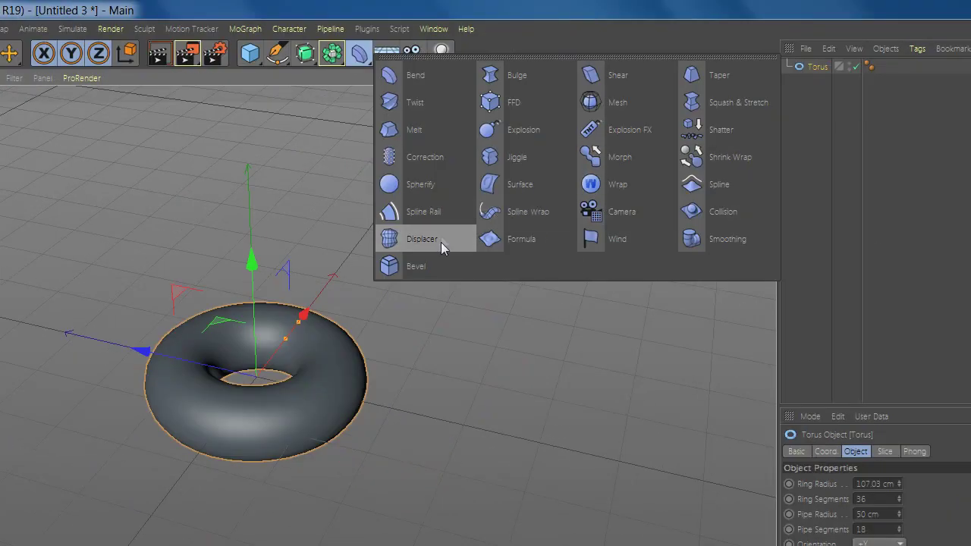
pyautogui.click(440, 242)
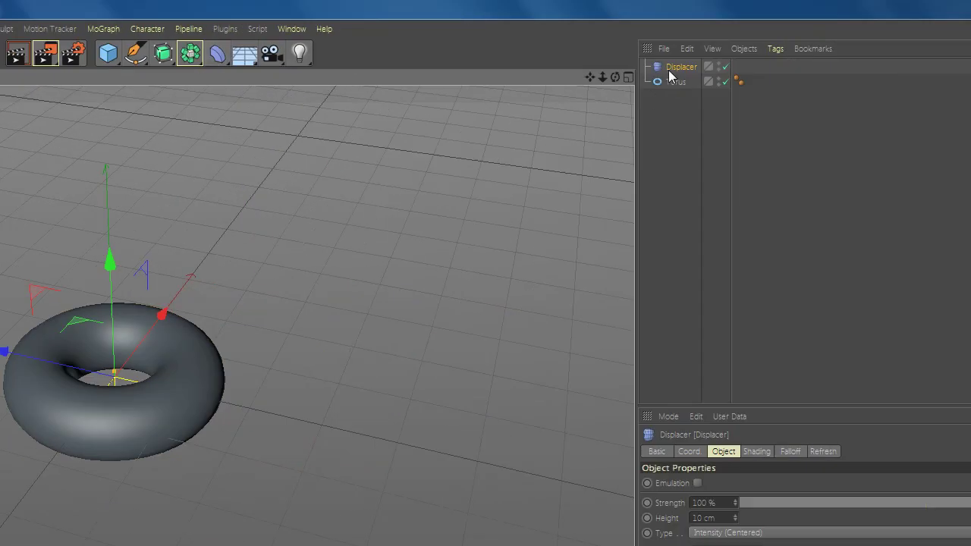
pyautogui.moveTo(669, 70); pyautogui.dragTo(672, 81)
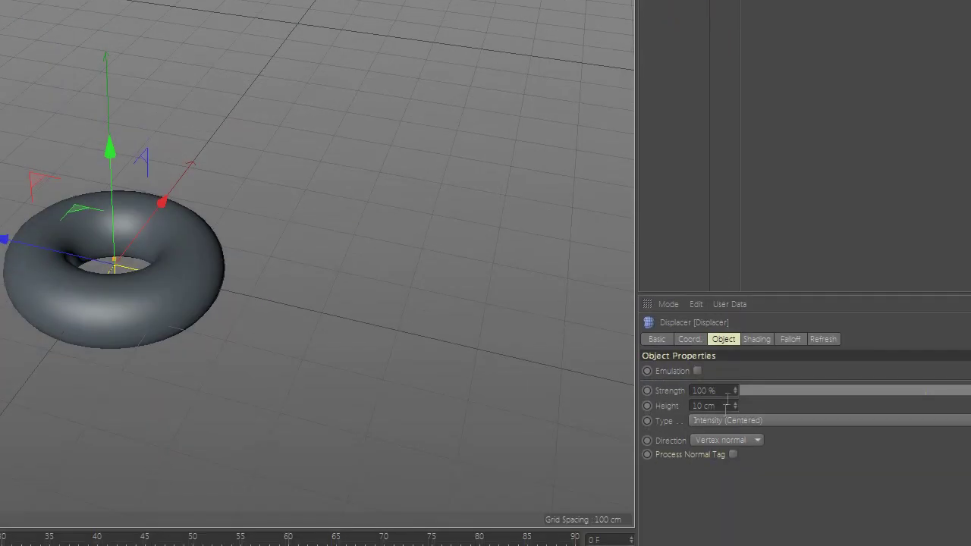
# Load a Noise shader into the Displacer's shading and set it to Box Noise with a global scale of 355%.
pyautogui.click(756, 451)
pyautogui.click(623, 385)
pyautogui.click(657, 178)
pyautogui.click(629, 411)
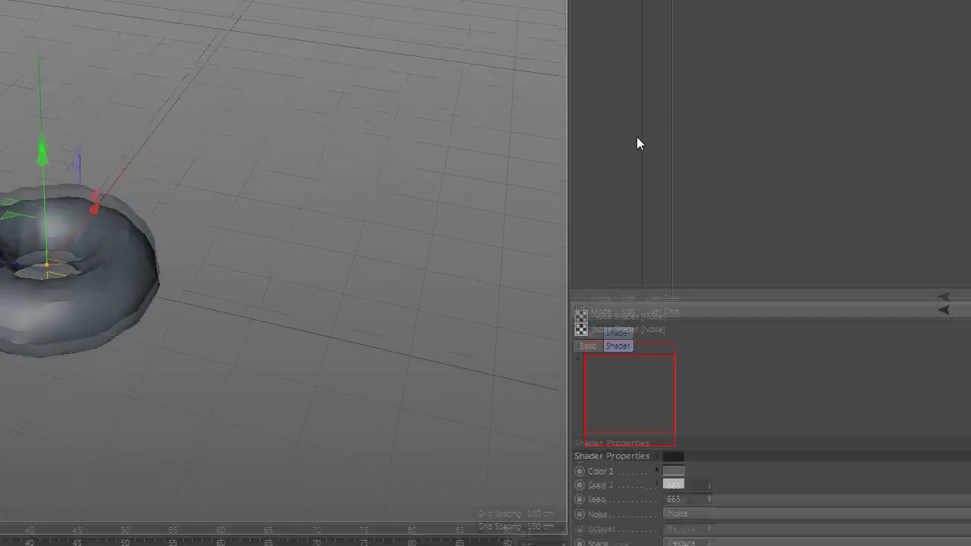
pyautogui.click(694, 501)
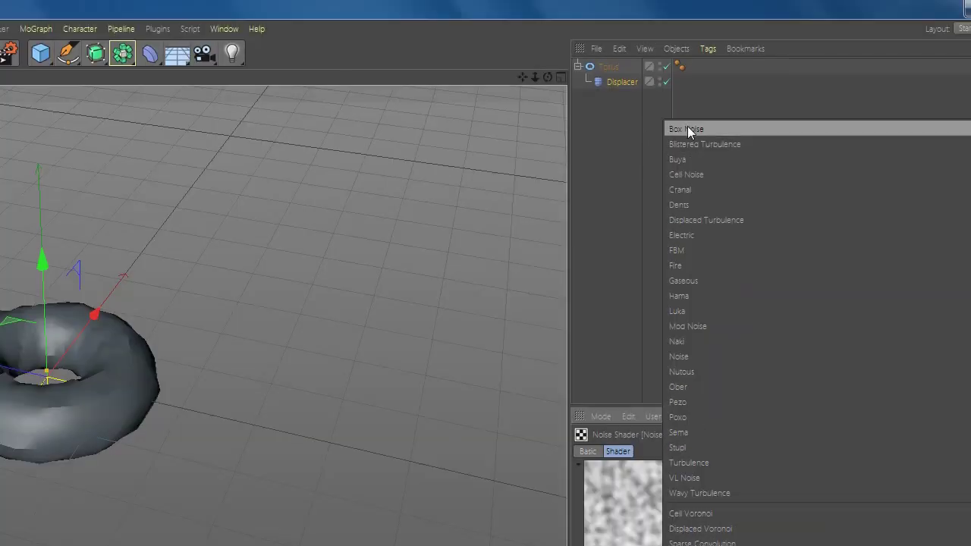
pyautogui.click(687, 129)
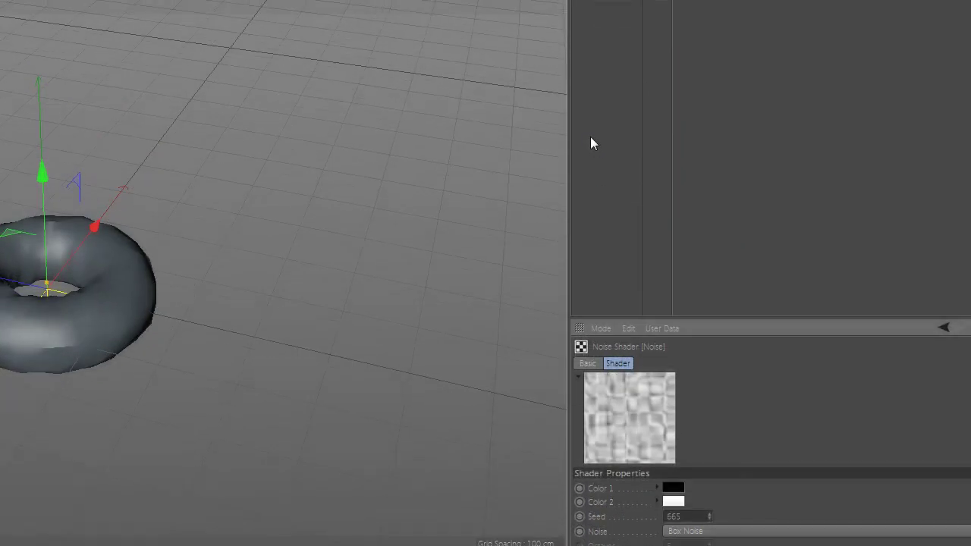
# Add a Subdivision Surface and nest the torus with its Displacer under it.
pyautogui.click(590, 137)
pyautogui.click(301, 53)
pyautogui.click(358, 78)
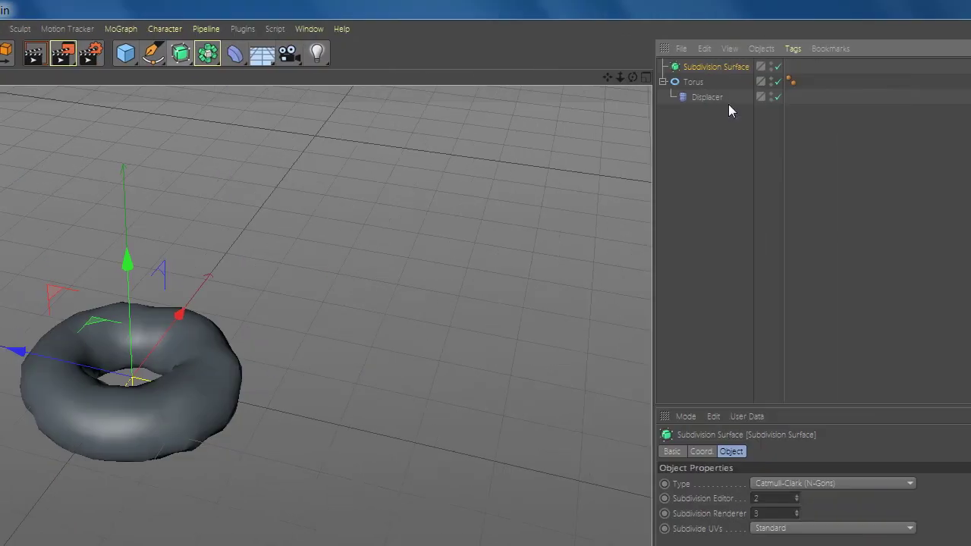
pyautogui.moveTo(704, 65); pyautogui.dragTo(703, 66)
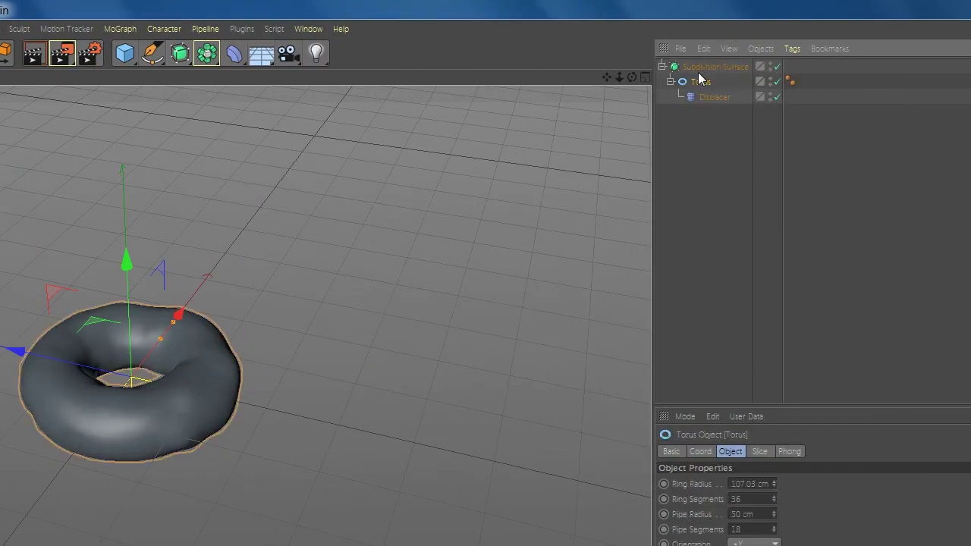
# Set the Subdivision Surface's editor subdivision level to 3.
pyautogui.click(706, 67)
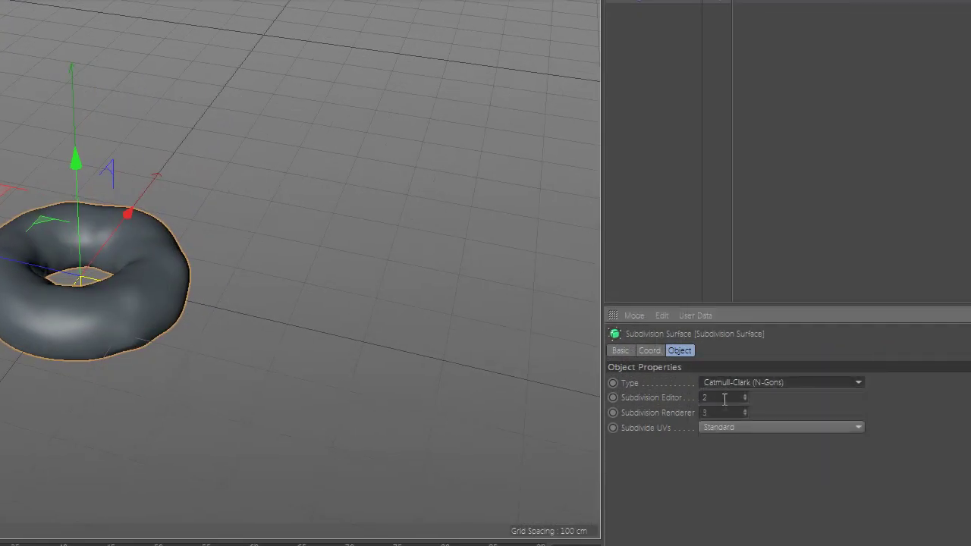
pyautogui.doubleClick(725, 399)
pyautogui.write('3')
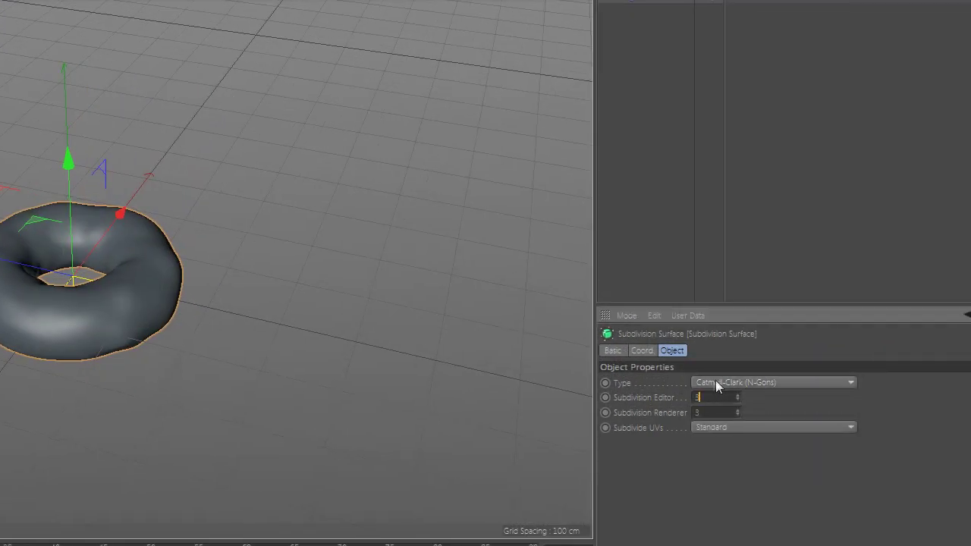
pyautogui.press('Return')
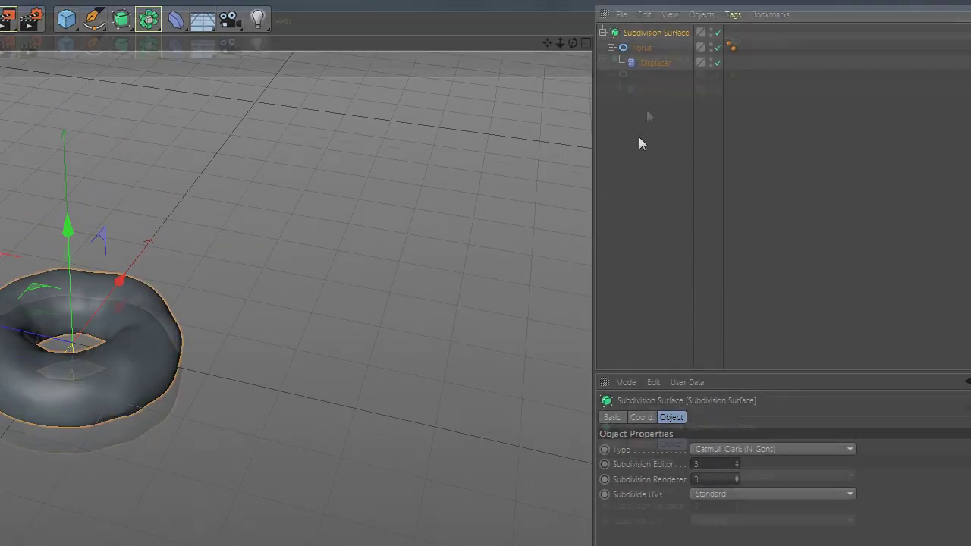
# Duplicate the Subdivision Surface group and raise the copy's torus slightly above the original along the Y axis.
pyautogui.click(638, 136)
pyautogui.click(641, 66)
pyautogui.hotkey('ctrl', 'c')
pyautogui.hotkey('ctrl', 'v')
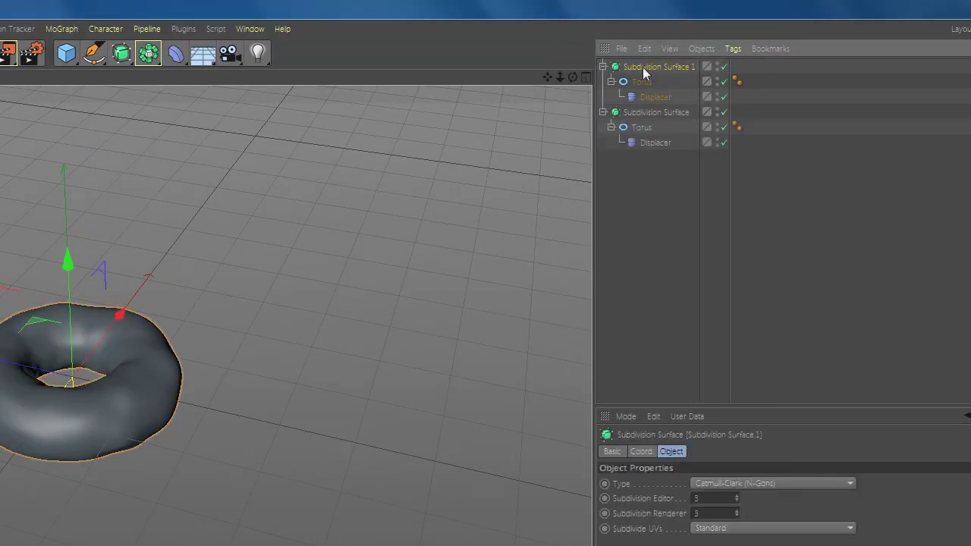
pyautogui.click(638, 81)
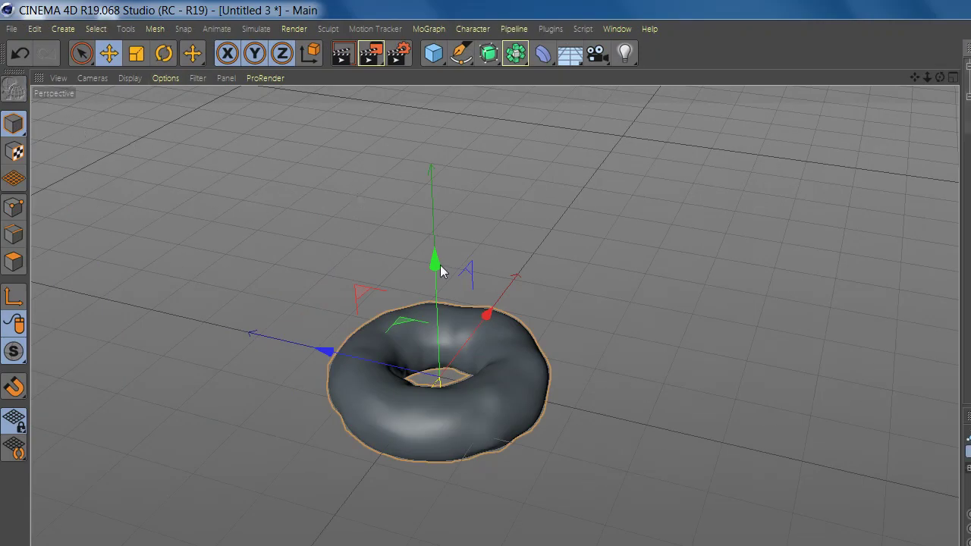
pyautogui.moveTo(439, 264); pyautogui.dragTo(435, 246)
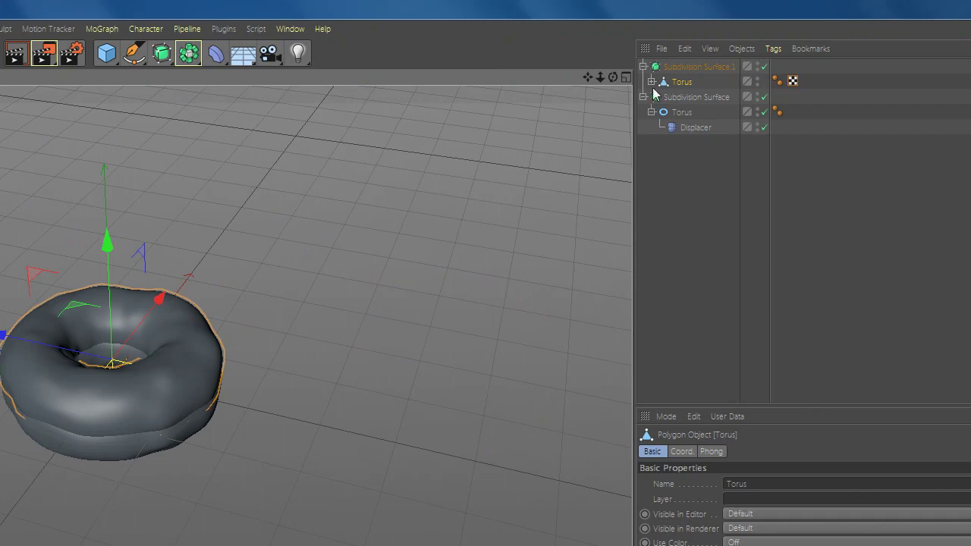
# Set the noise shader seed of the copied torus's Displacer to 611.
pyautogui.click(651, 82)
pyautogui.click(693, 97)
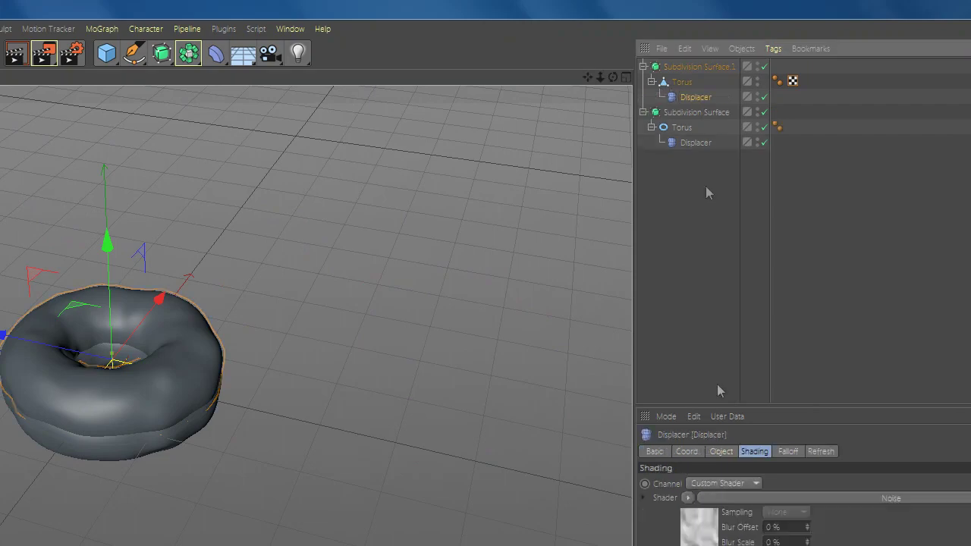
pyautogui.click(698, 520)
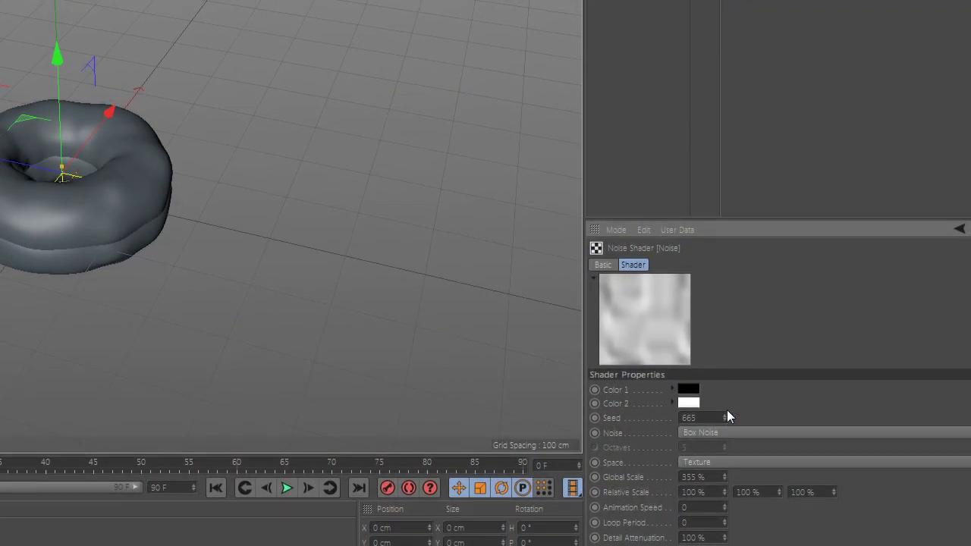
pyautogui.doubleClick(704, 417)
pyautogui.write('611')
pyautogui.press('Return')
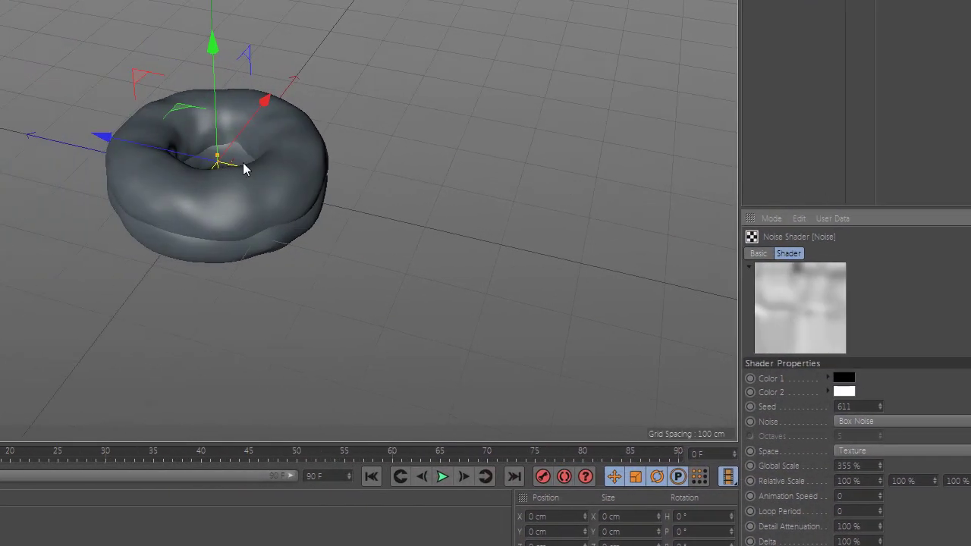
# Scale the copied torus down slightly along its Y axis.
pyautogui.keyDown('alt'); pyautogui.moveTo(242, 163); pyautogui.dragTo(218, 143); pyautogui.keyUp('alt')
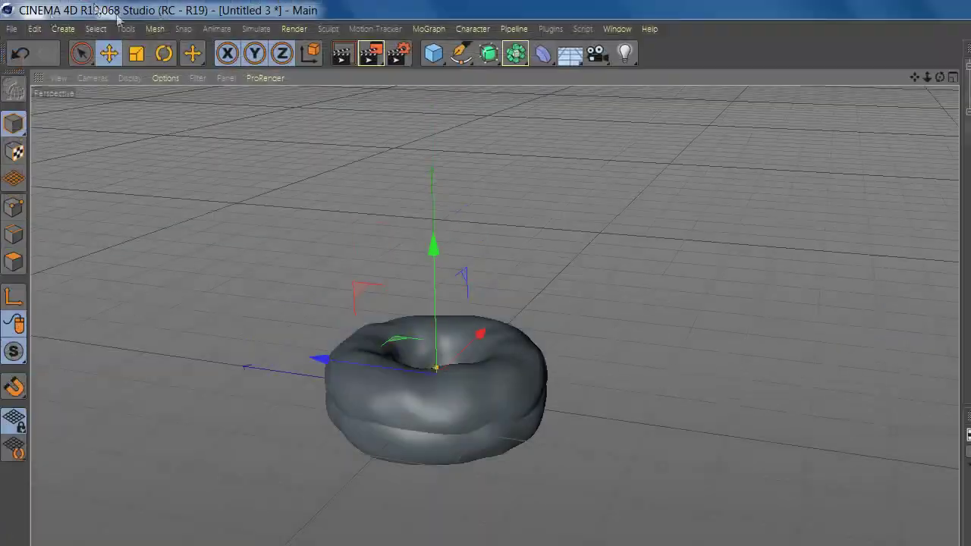
pyautogui.click(138, 54)
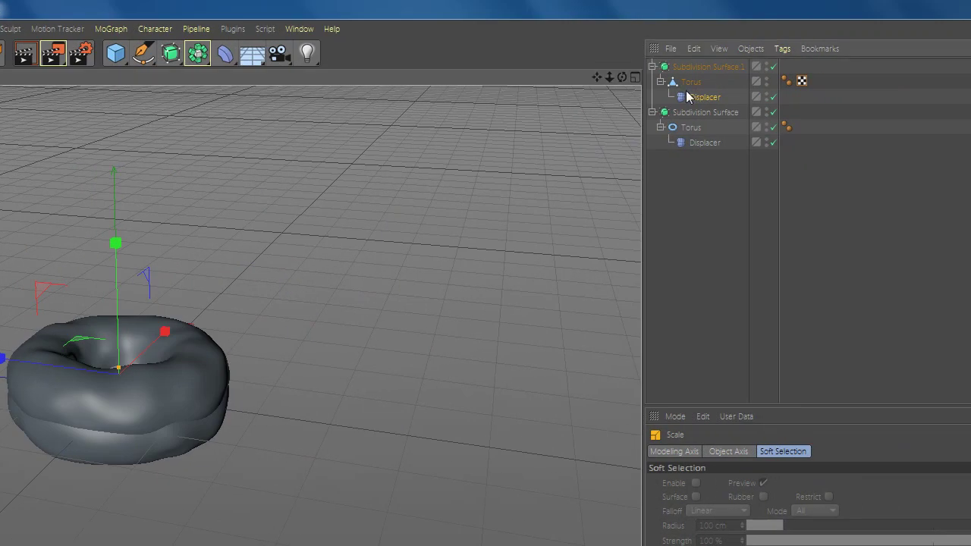
pyautogui.click(690, 81)
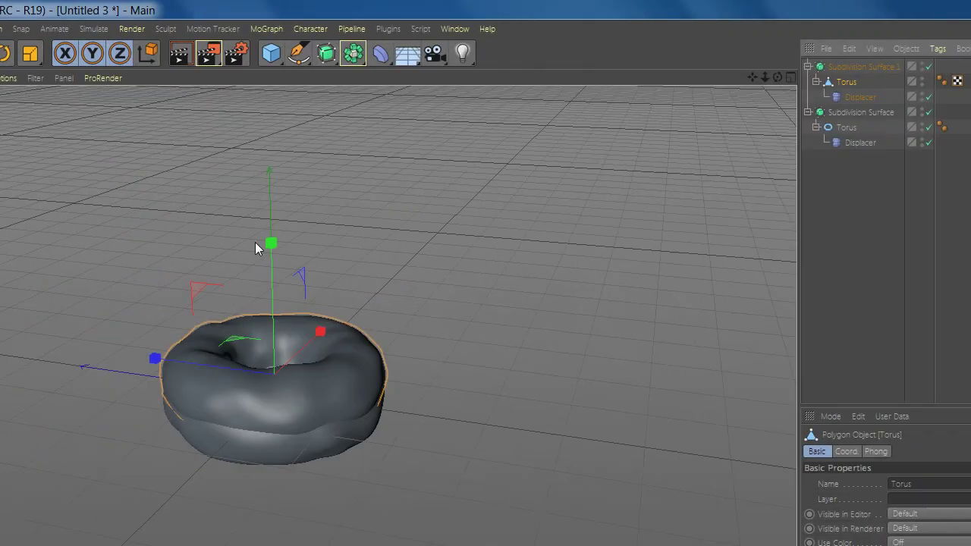
pyautogui.moveTo(278, 251); pyautogui.dragTo(272, 287)
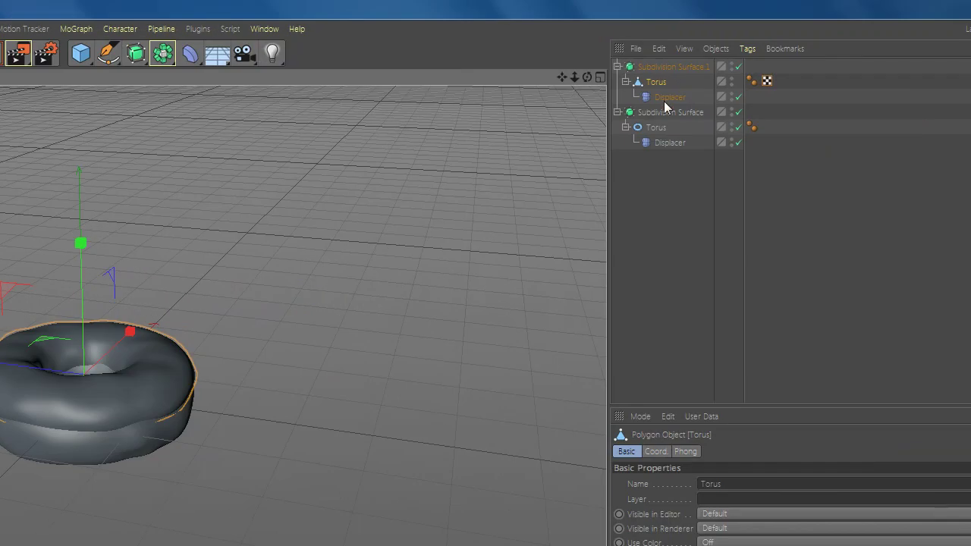
# Set the displacement height of the copied torus's Displacer to 17 cm.
pyautogui.click(855, 97)
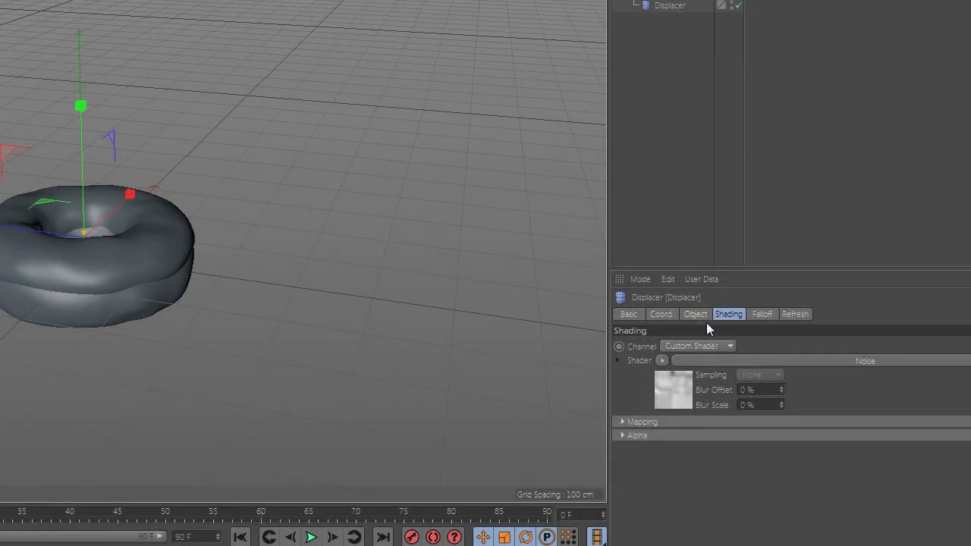
pyautogui.click(696, 315)
pyautogui.write('11')
pyautogui.press('Return')
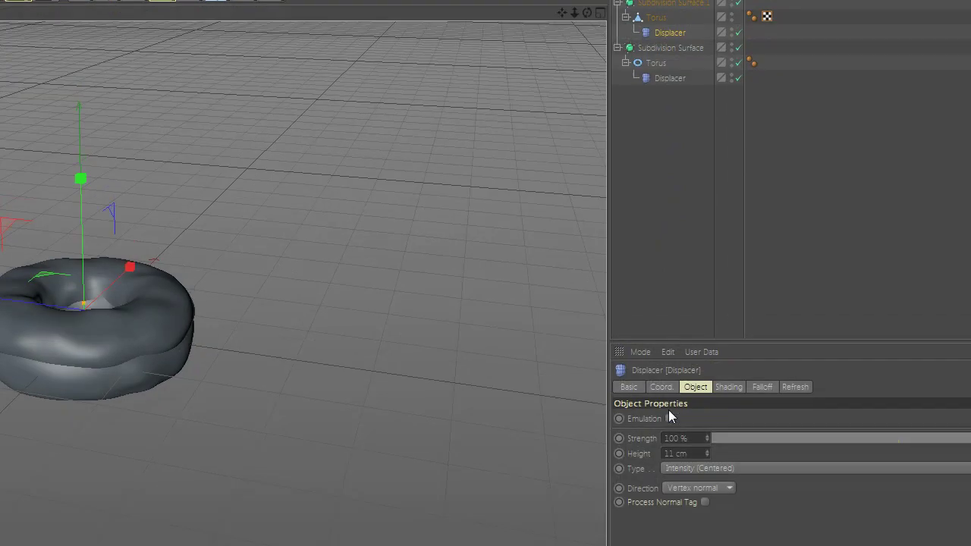
pyautogui.moveTo(673, 455); pyautogui.dragTo(658, 461)
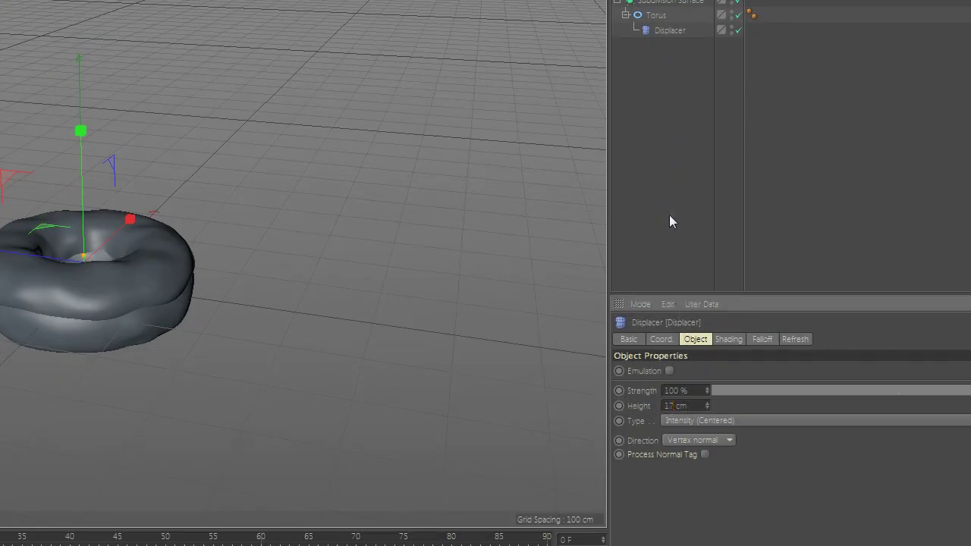
pyautogui.click(669, 221)
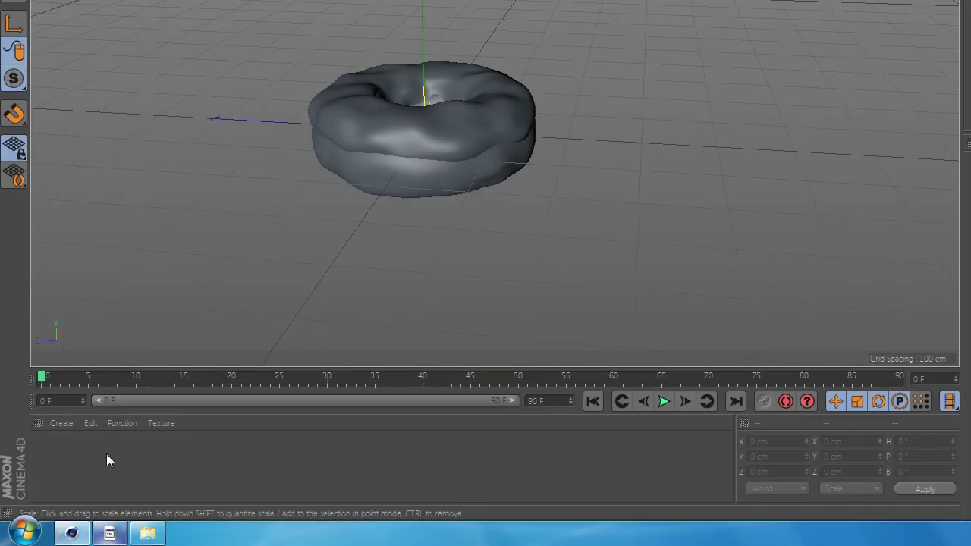
# Create a new material and load a Gradient shader as its color texture, opening the gradient's settings.
pyautogui.doubleClick(99, 458)
pyautogui.doubleClick(59, 451)
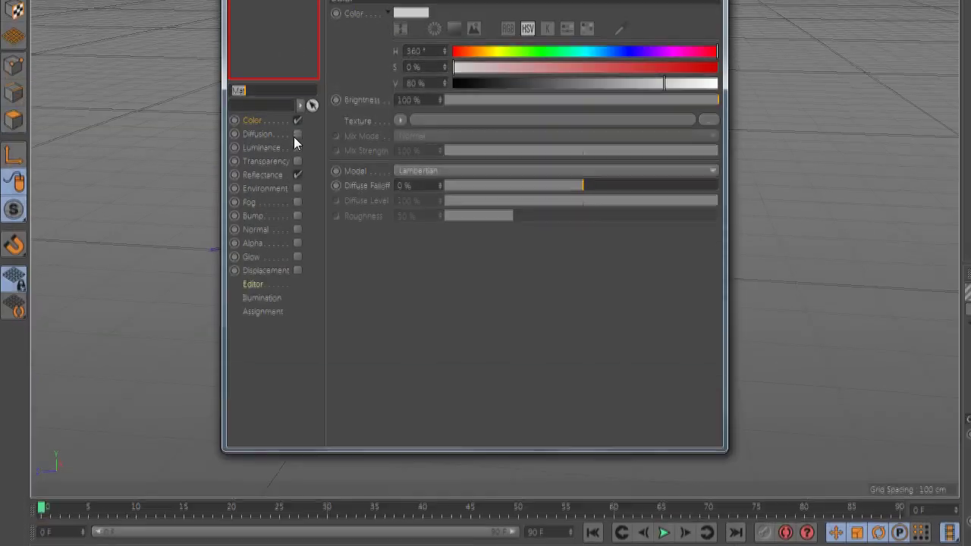
pyautogui.click(400, 138)
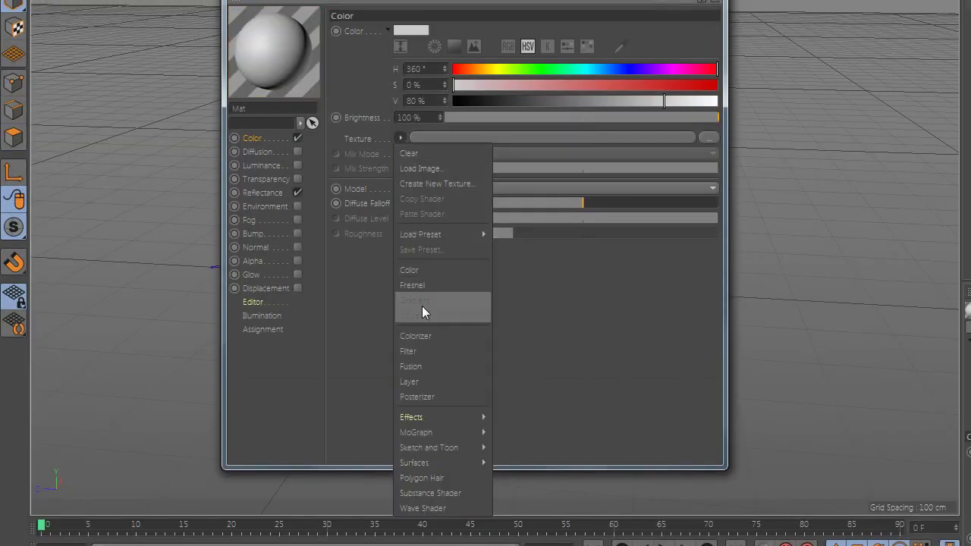
pyautogui.click(422, 300)
pyautogui.click(411, 152)
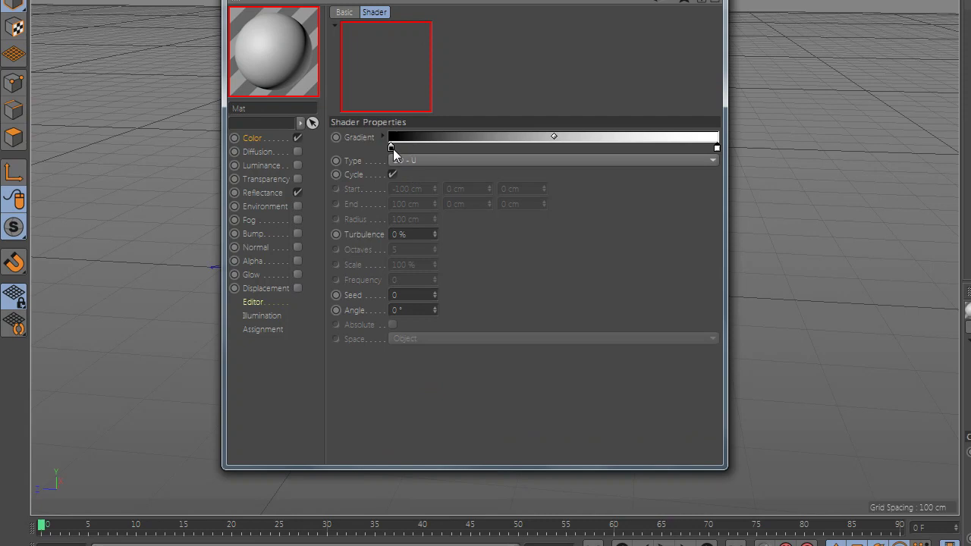
# Set the gradient's black start knot to an orange-yellow with H 41°, S 79% and V 100%.
pyautogui.doubleClick(391, 148)
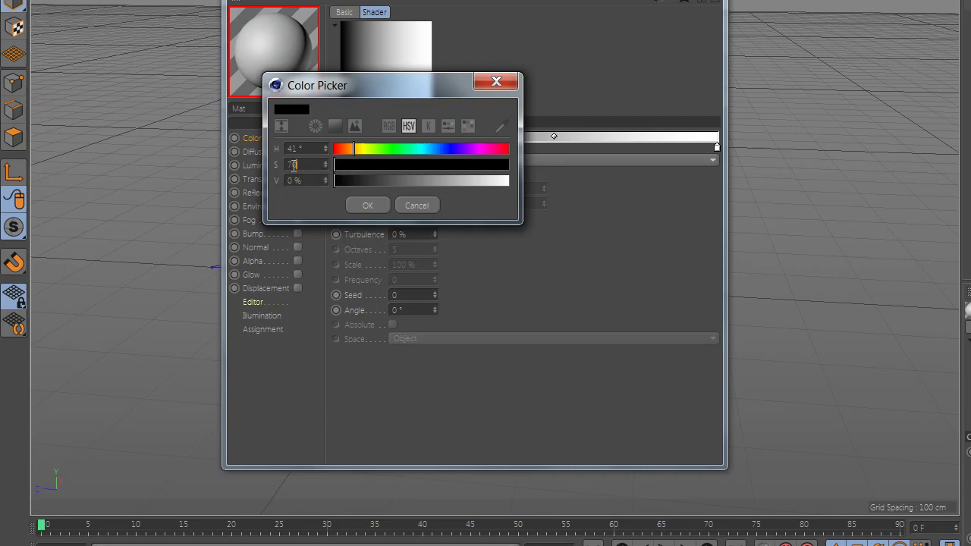
pyautogui.press('Return')
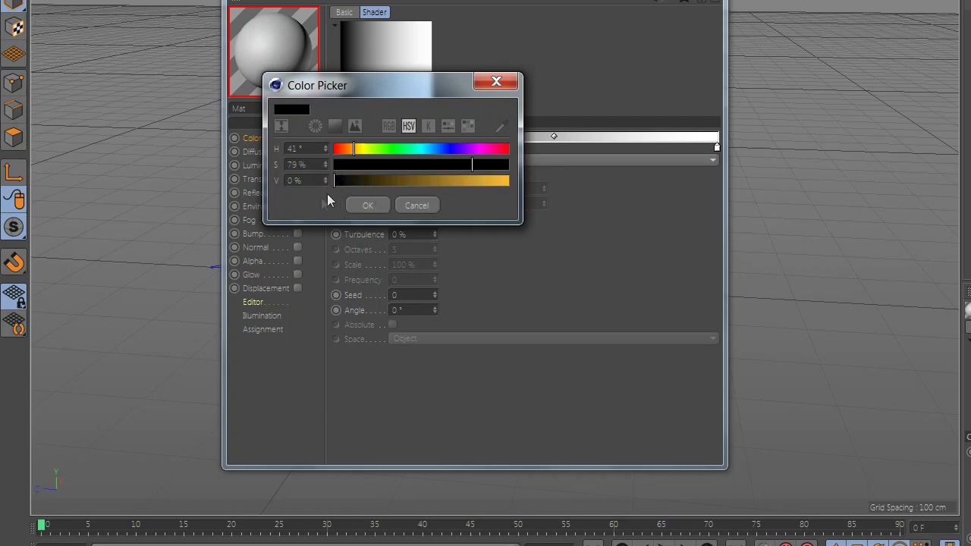
pyautogui.write('100')
pyautogui.press('Return')
pyautogui.click(364, 205)
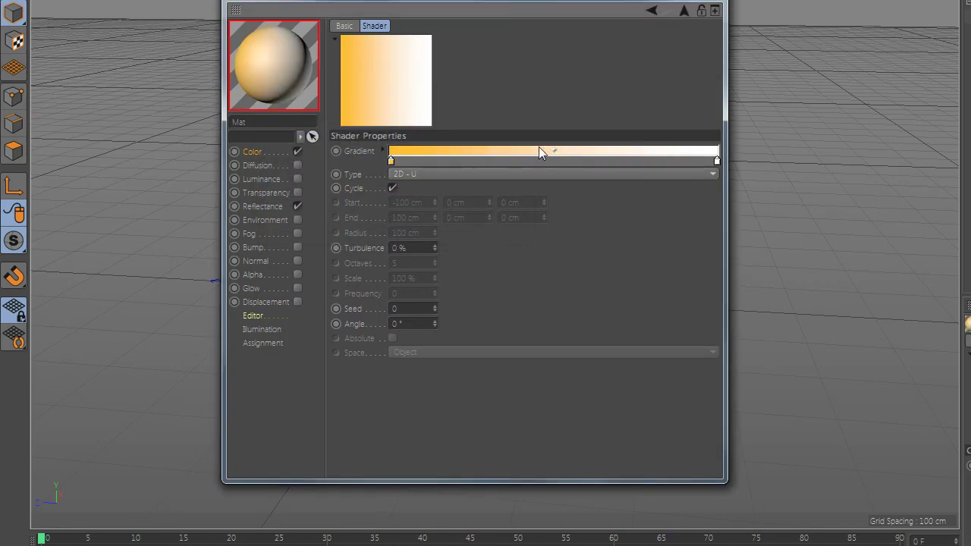
# Move the white gradient knot to the middle of the gradient and place a copy of it at the far end.
pyautogui.moveTo(716, 161); pyautogui.dragTo(622, 160)
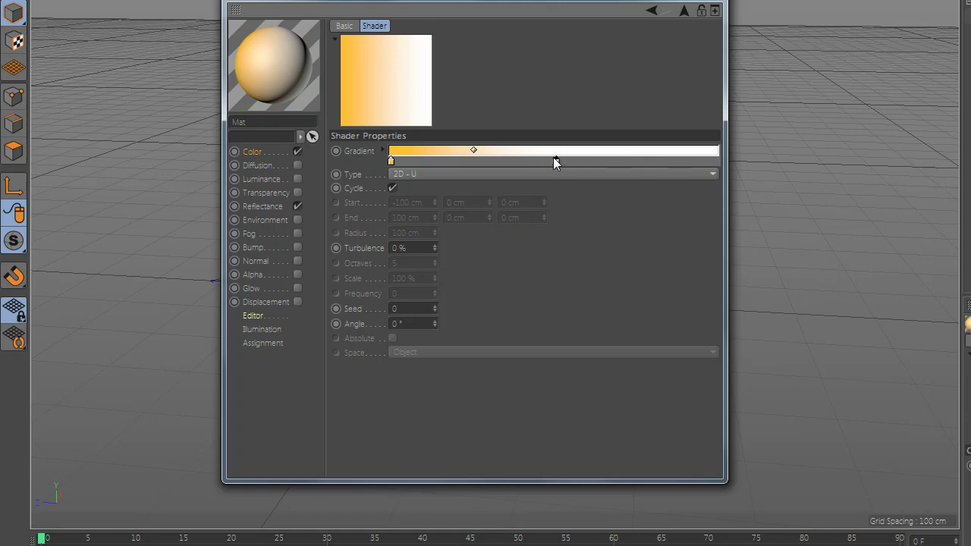
pyautogui.keyDown('ctrl'); pyautogui.moveTo(555, 159); pyautogui.dragTo(720, 160); pyautogui.keyUp('ctrl')
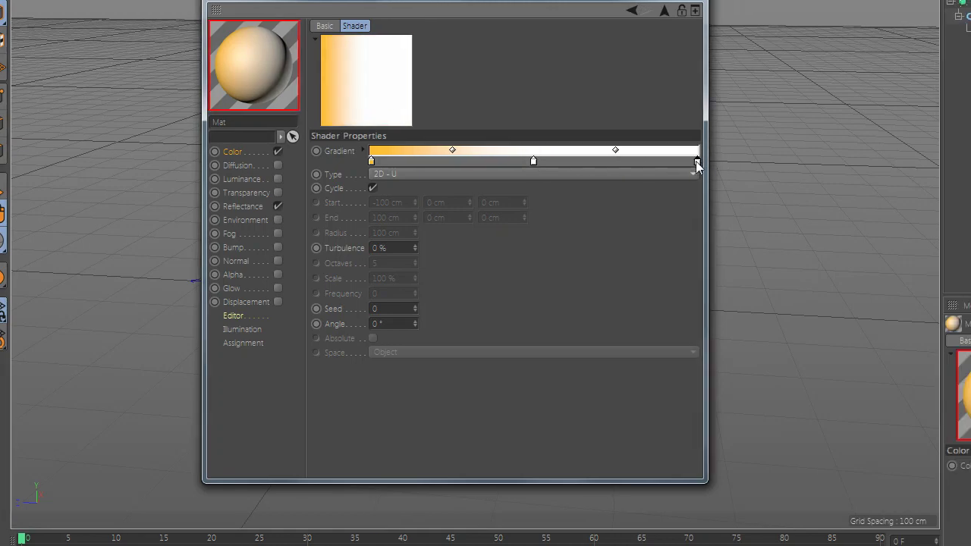
# Set the gradient's end knot to a light orange-yellow with H 41° and S 61%.
pyautogui.doubleClick(696, 161)
pyautogui.write('4')
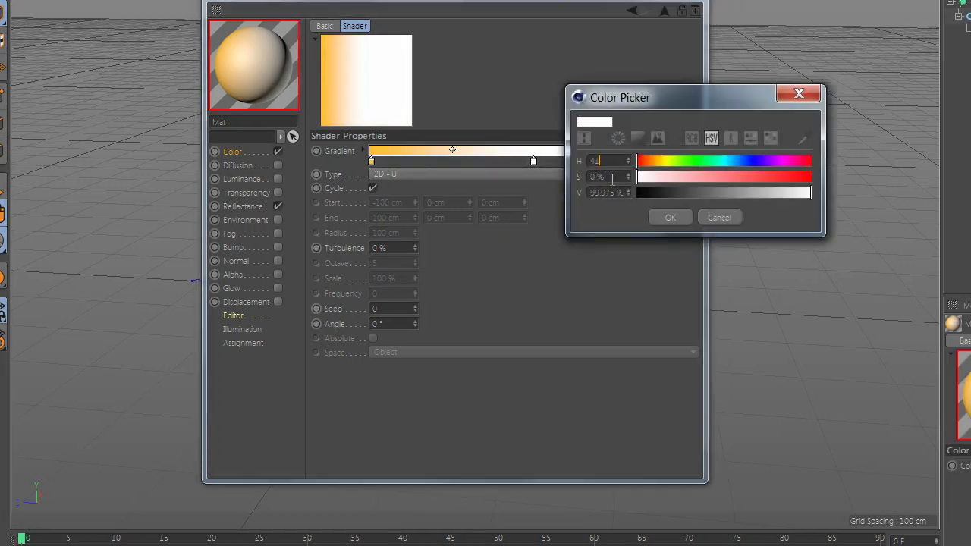
pyautogui.write('1')
pyautogui.press('Tab')
pyautogui.write('60')
pyautogui.press('Tab')
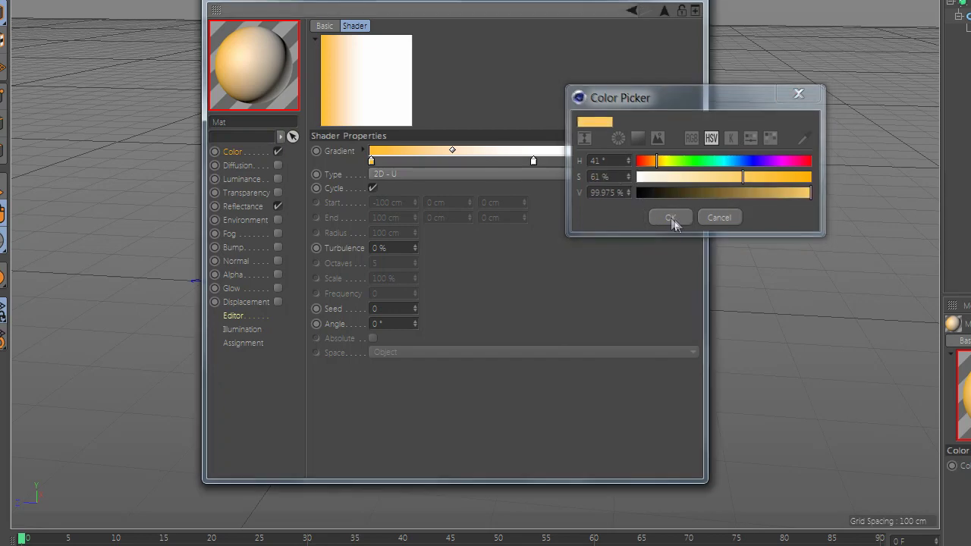
pyautogui.click(670, 218)
# Set the gradient's middle knot to a pale yellow with H 53° and S 51%.
pyautogui.doubleClick(531, 161)
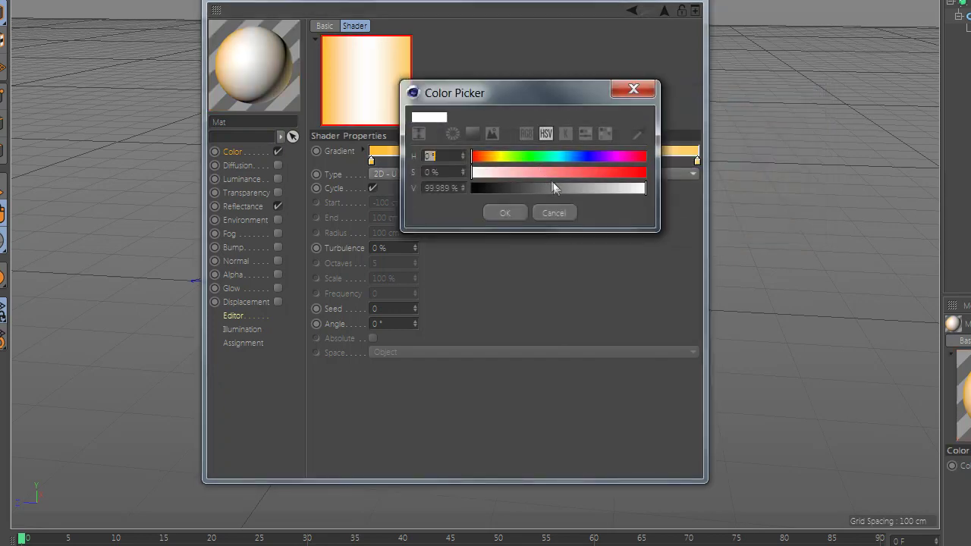
pyautogui.click(554, 213)
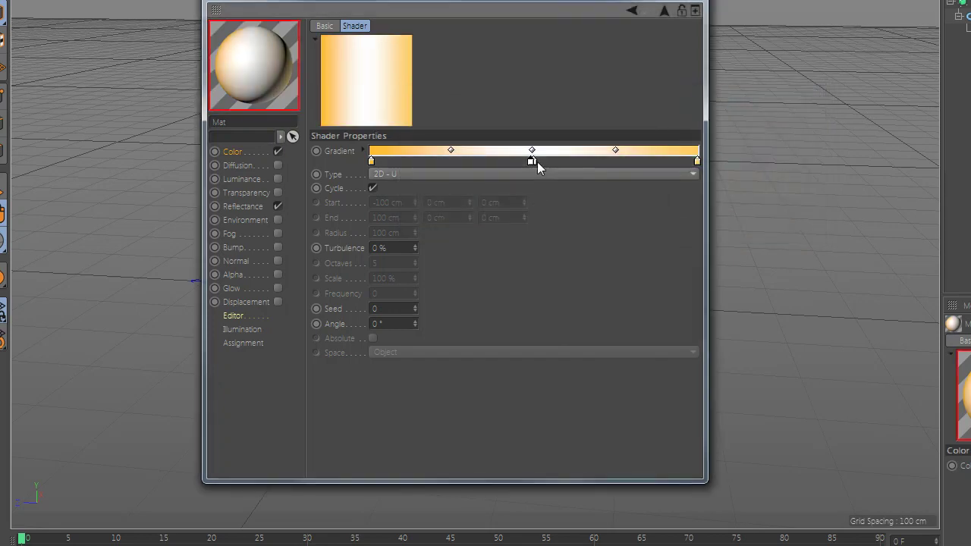
pyautogui.moveTo(531, 161); pyautogui.dragTo(534, 162)
pyautogui.doubleClick(534, 162)
pyautogui.write('55')
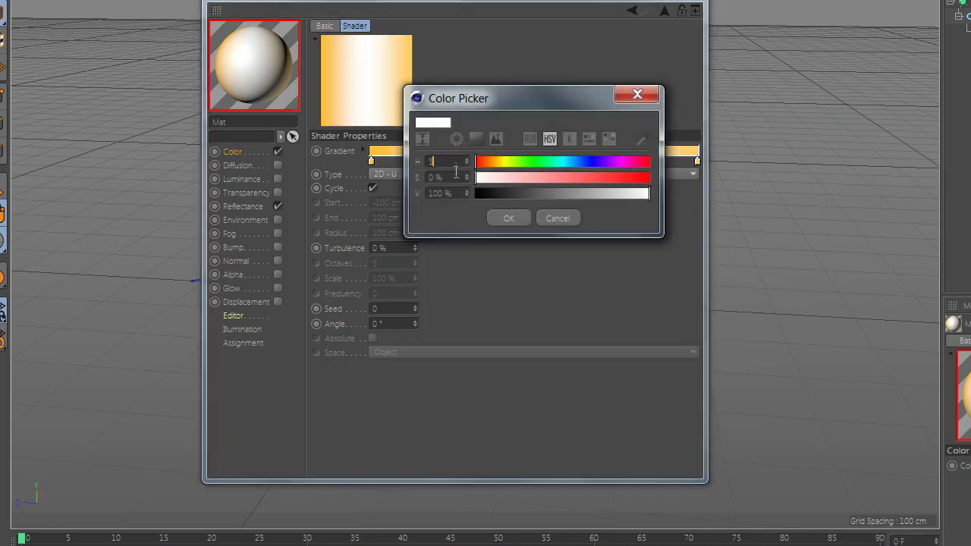
pyautogui.press('Tab')
pyautogui.write('5')
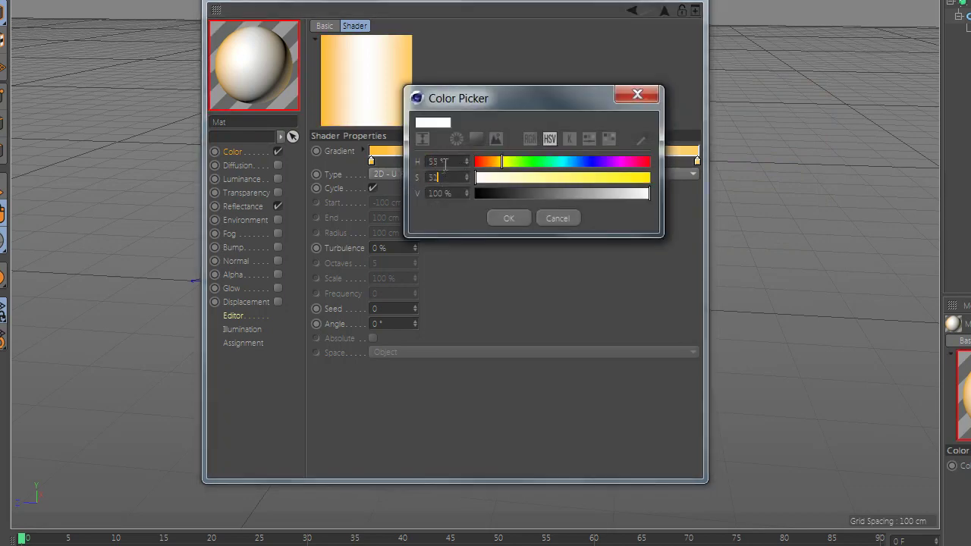
pyautogui.write('1')
pyautogui.press('Tab')
pyautogui.click(510, 217)
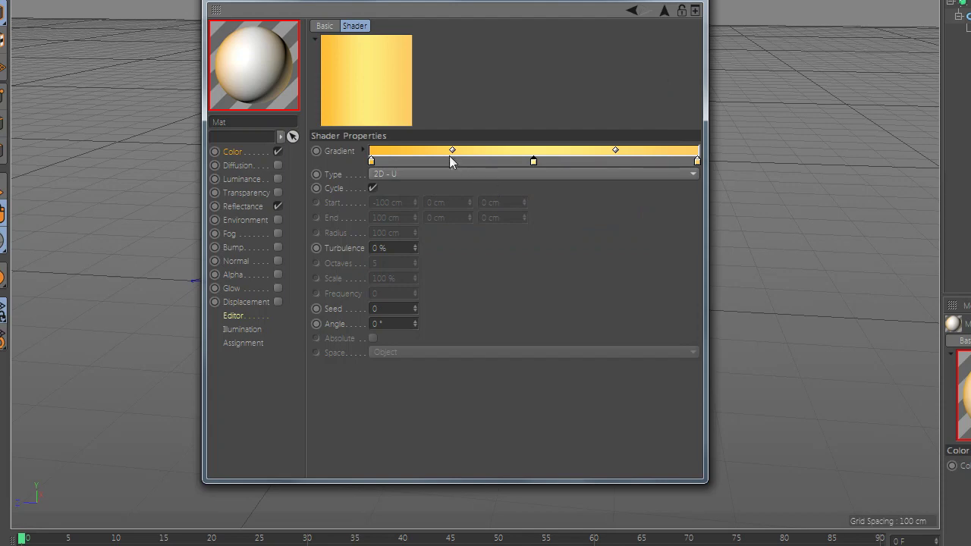
# Move both gradient interpolation handles close to the middle knot to narrow the pale band, and close the material's settings.
pyautogui.moveTo(450, 153); pyautogui.dragTo(508, 156)
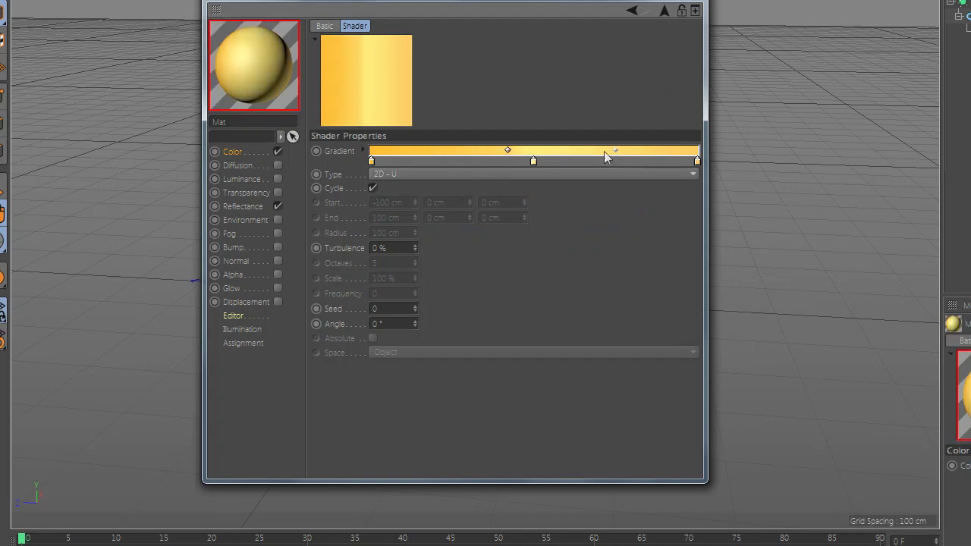
pyautogui.click(557, 151)
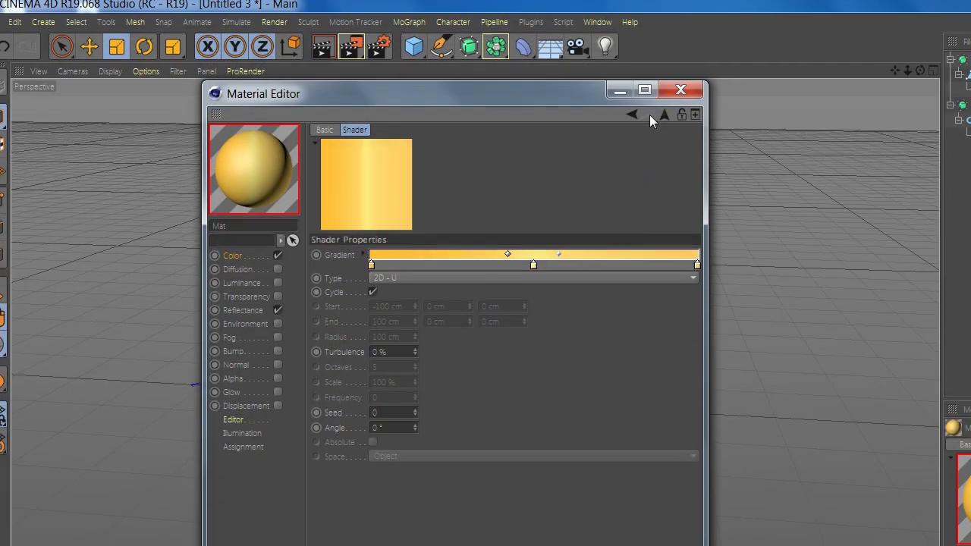
pyautogui.click(683, 94)
# Reopen the yellow material's Gradient shader and change its type to 2D - V.
pyautogui.doubleClick(50, 455)
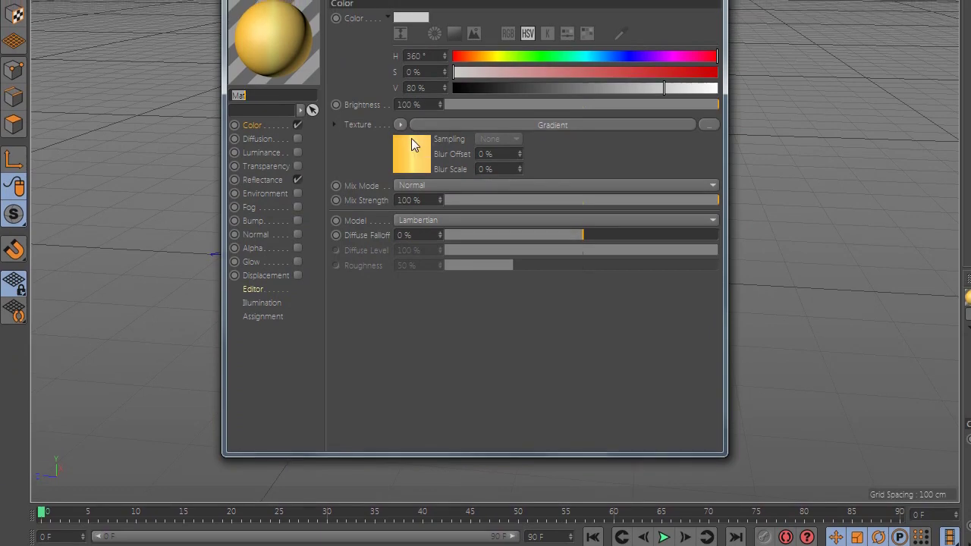
pyautogui.click(410, 146)
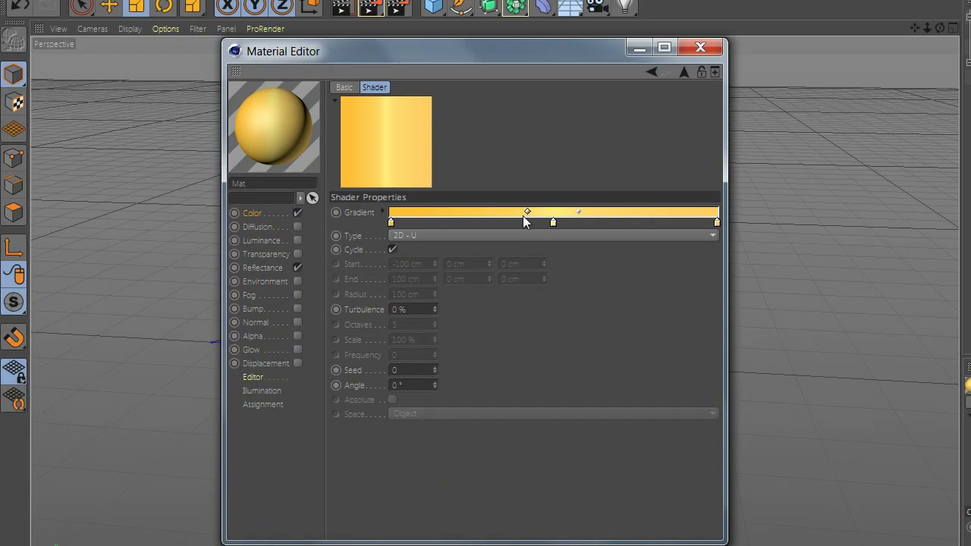
pyautogui.click(499, 237)
pyautogui.click(492, 251)
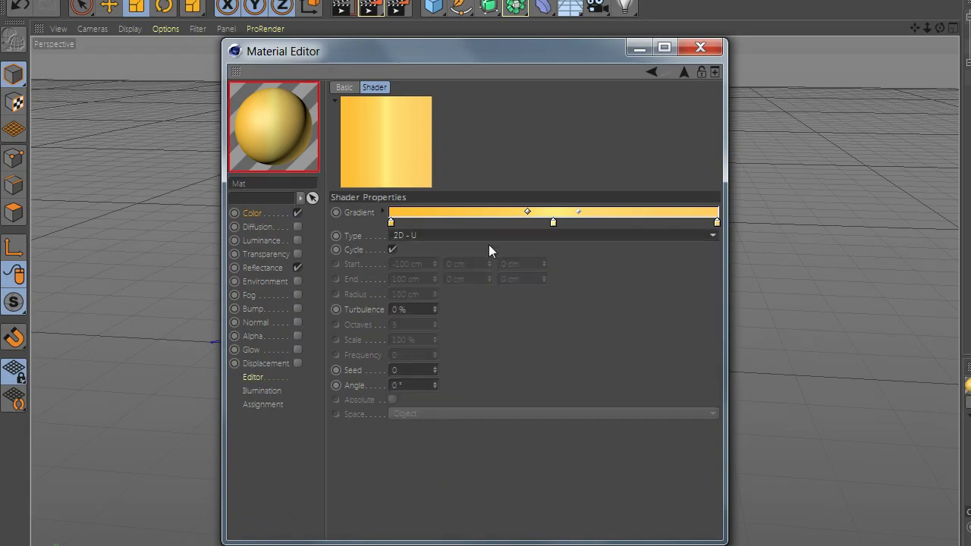
pyautogui.click(474, 237)
pyautogui.click(452, 264)
pyautogui.click(702, 50)
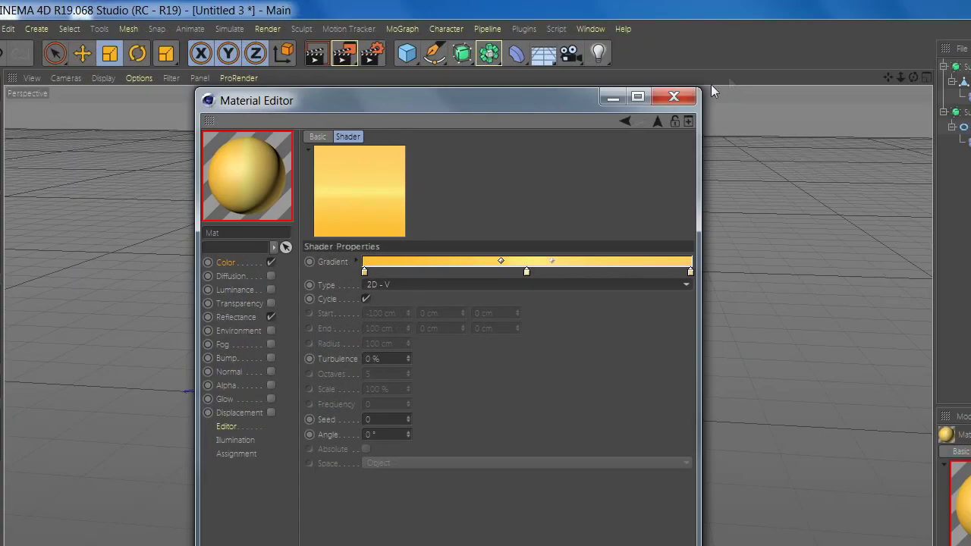
pyautogui.click(674, 103)
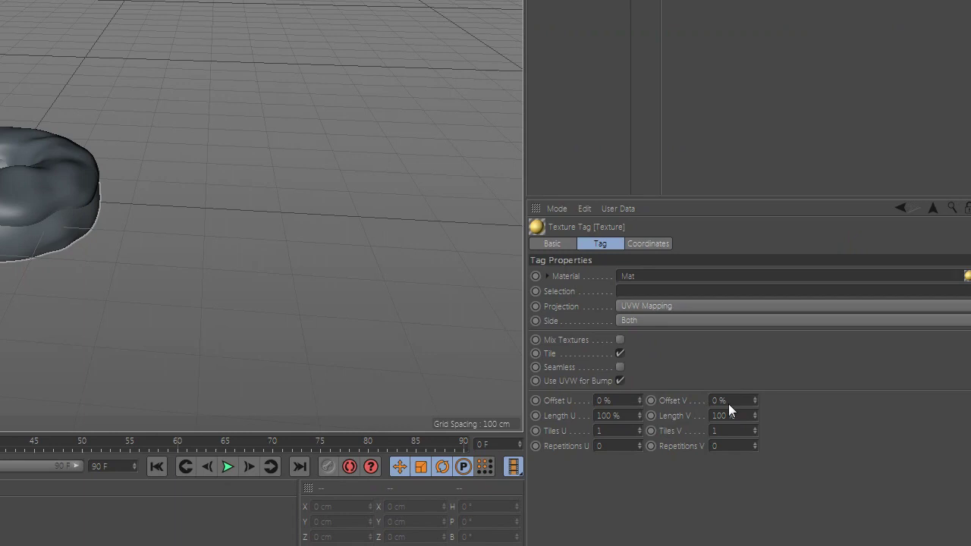
# Apply the yellow material to the dough torus and shift its texture with Offset V to about 38%.
pyautogui.click(720, 392)
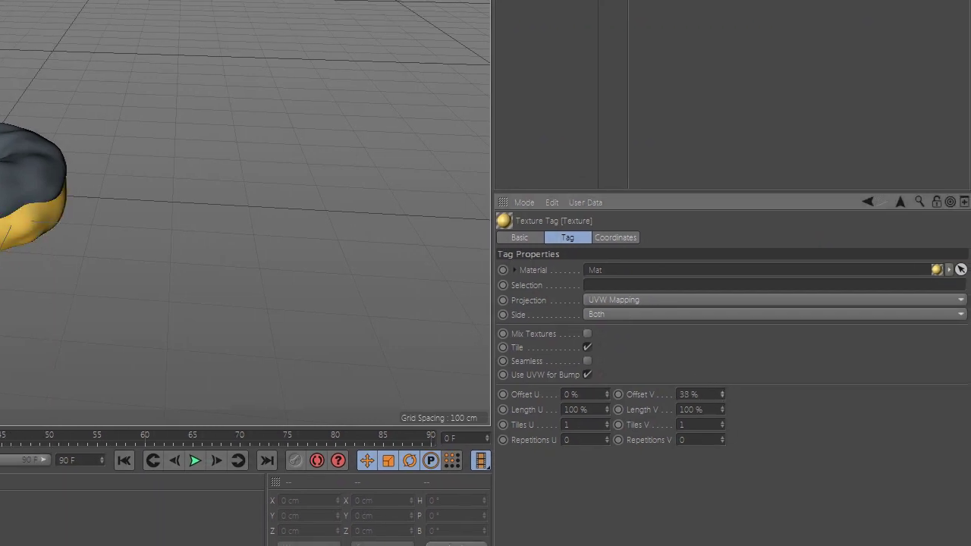
pyautogui.moveTo(721, 394); pyautogui.dragTo(722, 400)
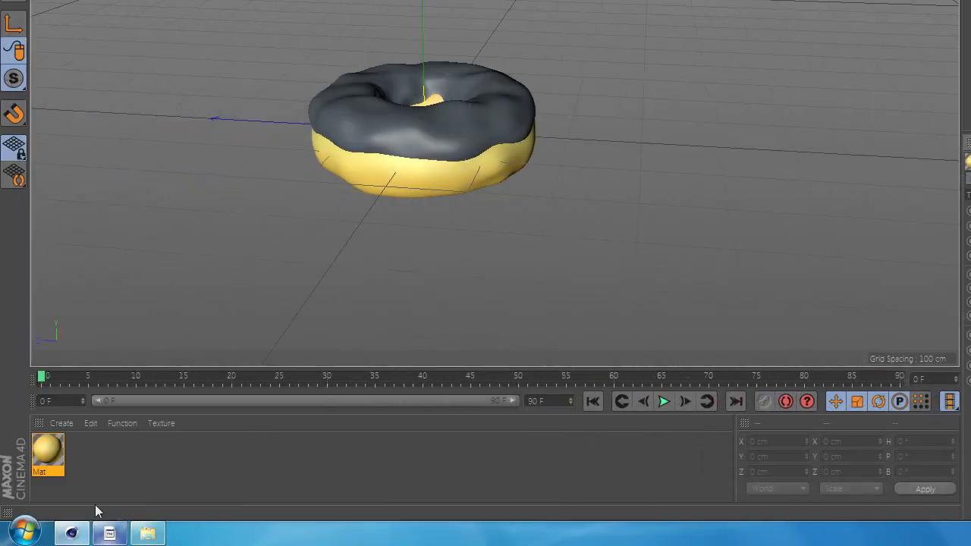
# Create a new material for the icing and open its color settings.
pyautogui.doubleClick(147, 462)
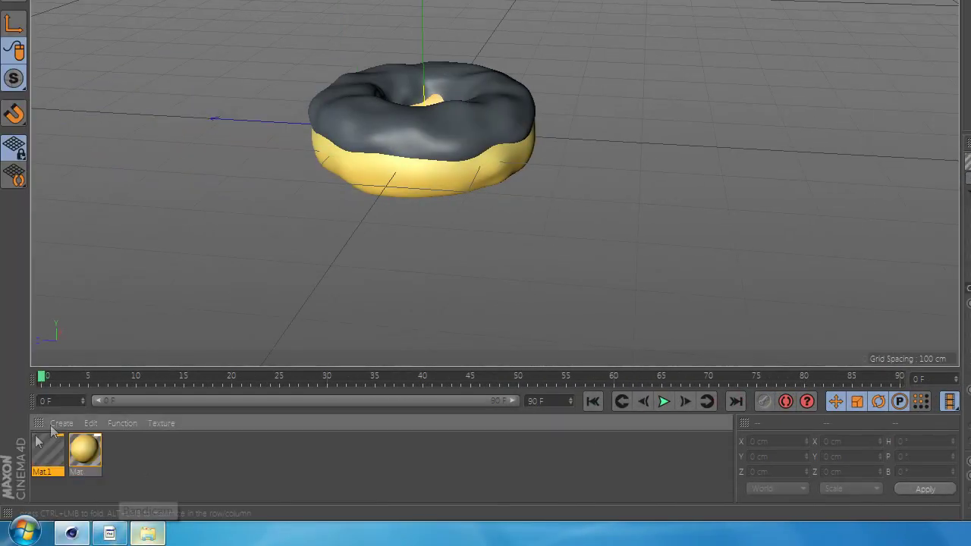
pyautogui.moveTo(306, 200); pyautogui.dragTo(404, 132)
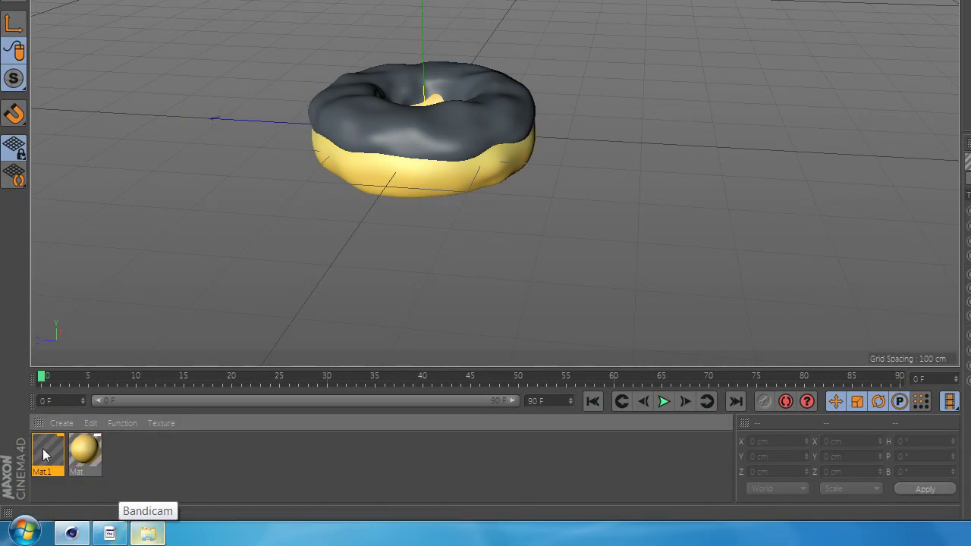
pyautogui.doubleClick(43, 450)
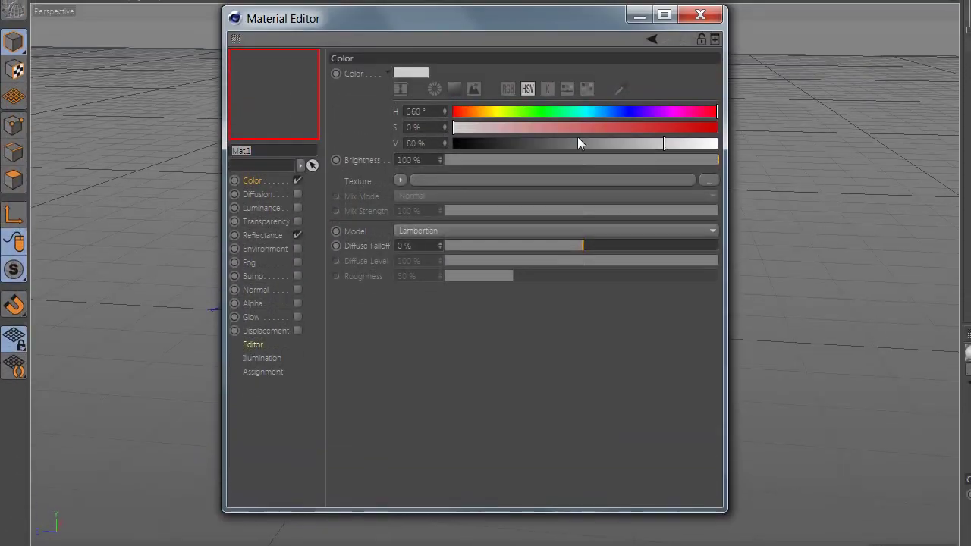
# Give the icing material a bright pinkish-red color by raising its saturation and value, and apply it to the icing torus.
pyautogui.click(578, 137)
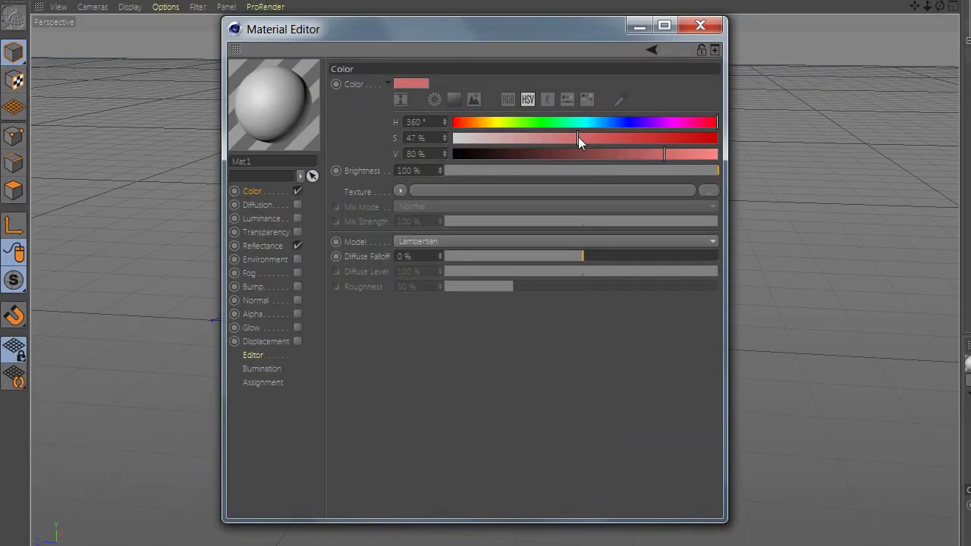
pyautogui.moveTo(668, 155); pyautogui.dragTo(724, 156)
pyautogui.click(597, 139)
pyautogui.moveTo(582, 31); pyautogui.dragTo(970, 214)
pyautogui.click(728, 263)
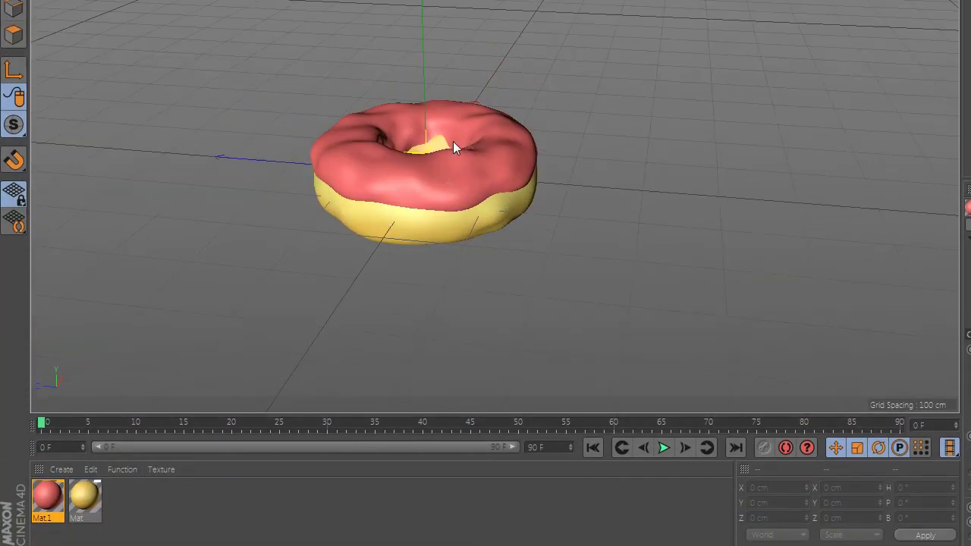
# Add a MoGraph Cloner, set its mode to Object and assign the icing torus as the object to clone onto.
pyautogui.scroll(1, 511, 184)
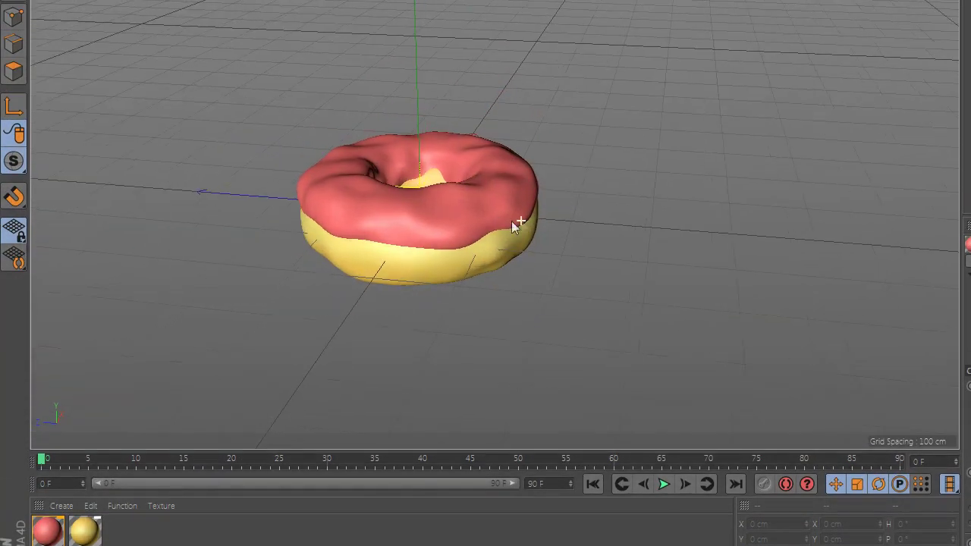
pyautogui.scroll(5, 330, 176)
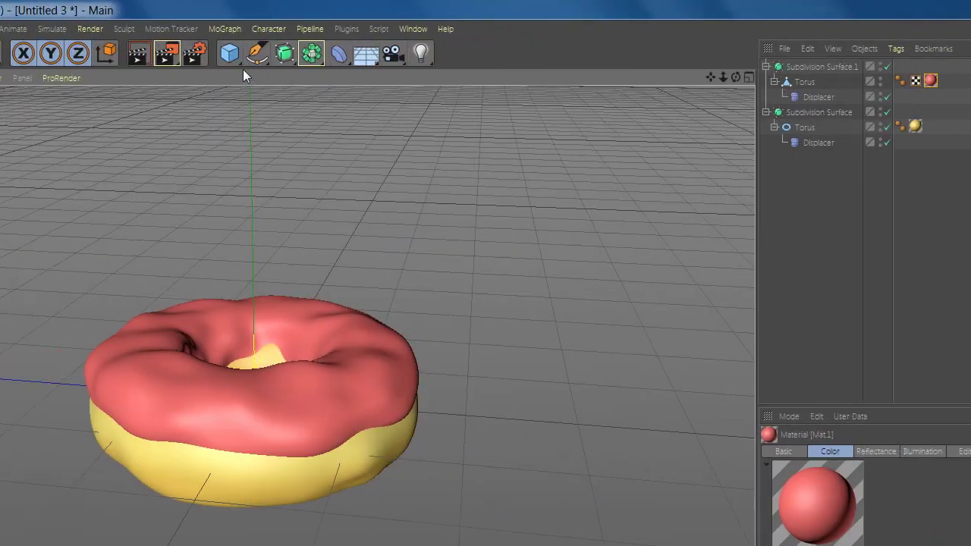
pyautogui.click(277, 34)
pyautogui.moveTo(228, 29)
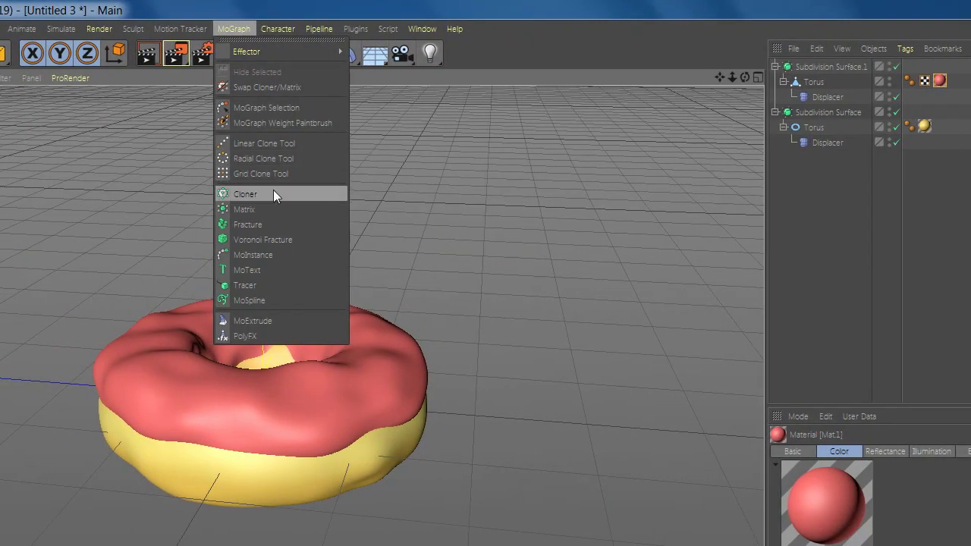
pyautogui.click(274, 189)
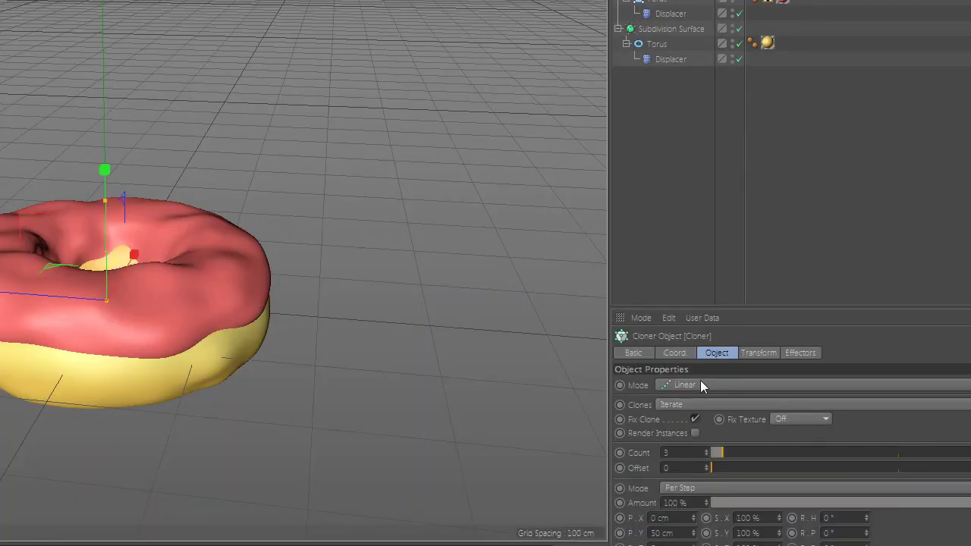
pyautogui.click(713, 482)
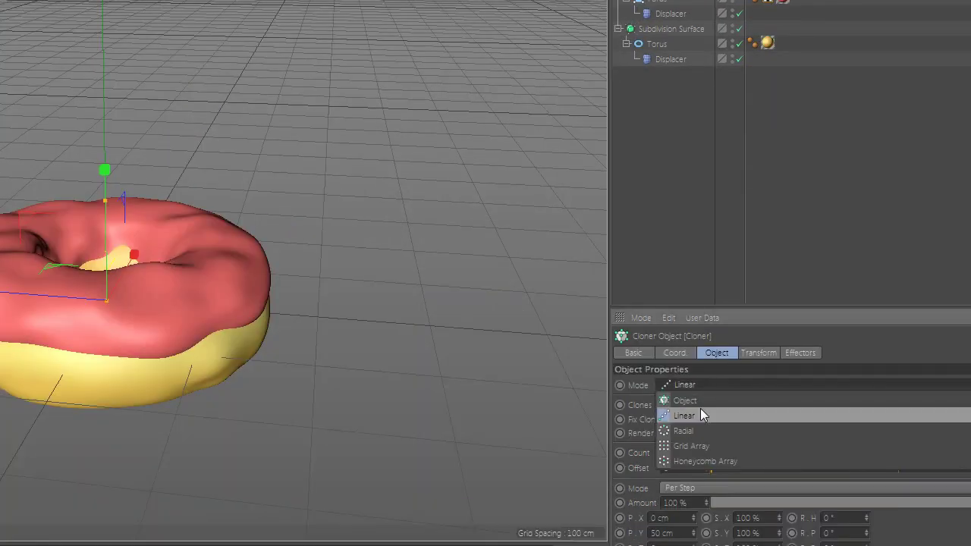
pyautogui.click(709, 498)
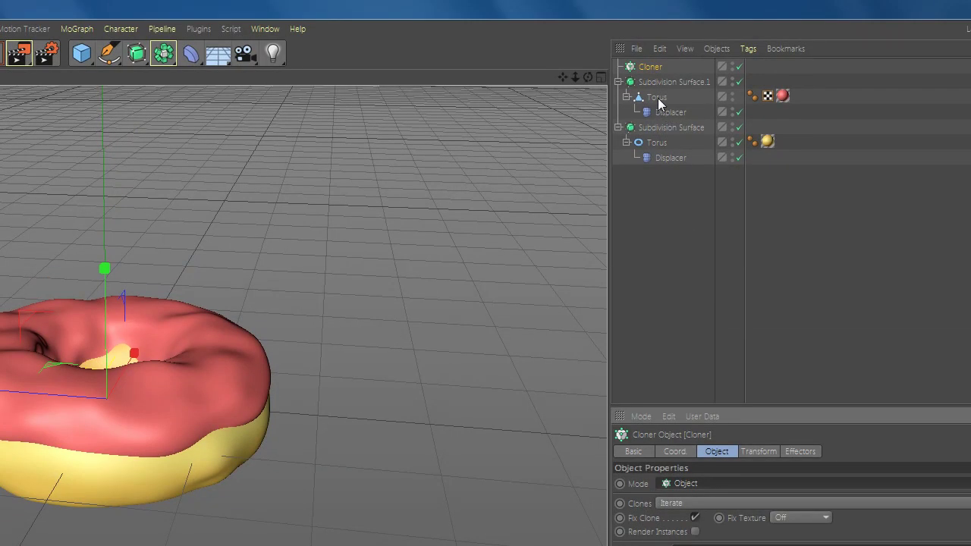
pyautogui.moveTo(658, 99); pyautogui.dragTo(709, 411)
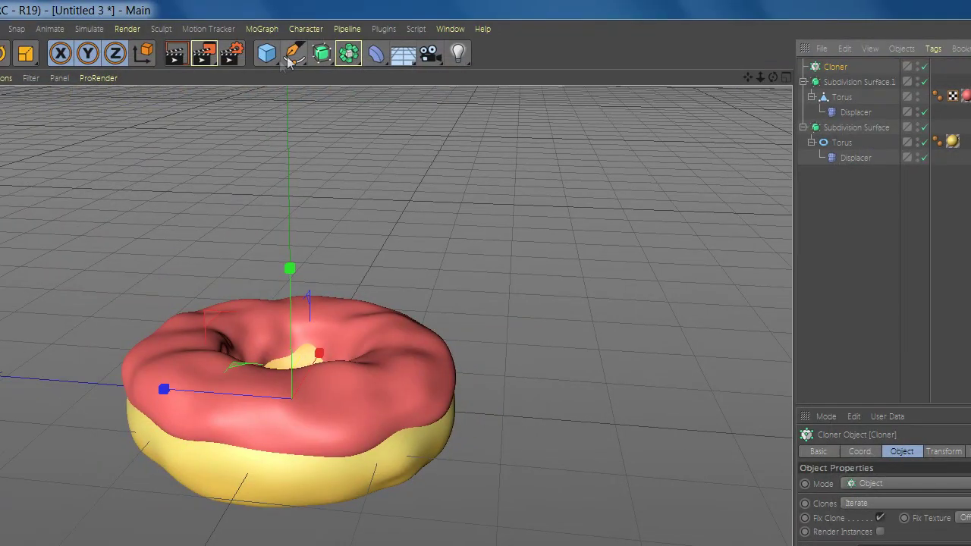
# Add a Cylinder for the sprinkles with a radius of 1 cm and a height of 6 cm.
pyautogui.click(267, 55)
pyautogui.click(538, 79)
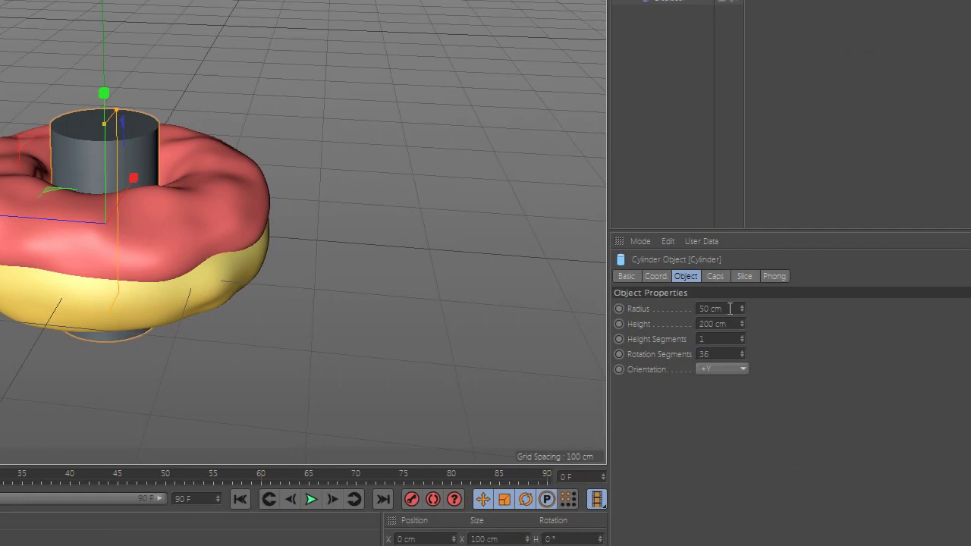
pyautogui.doubleClick(713, 307)
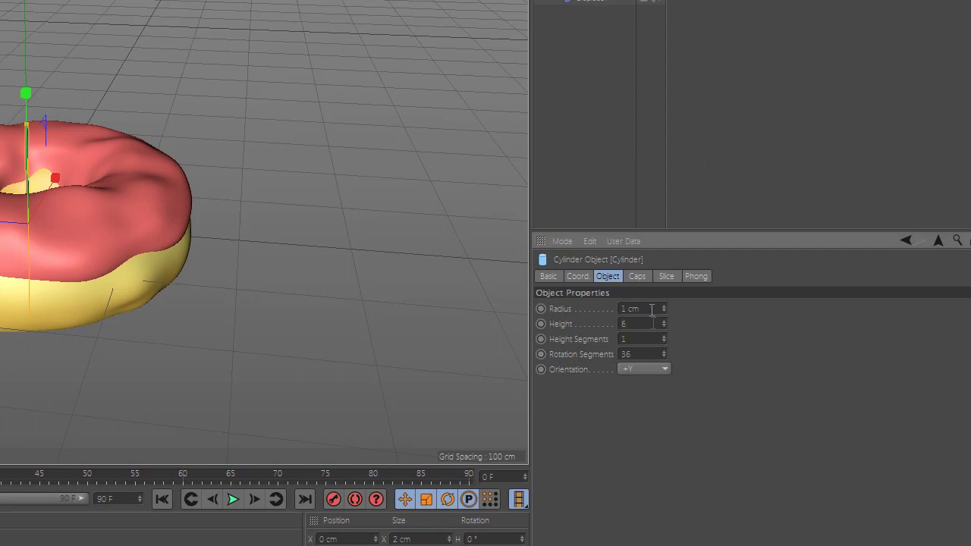
pyautogui.click(628, 323)
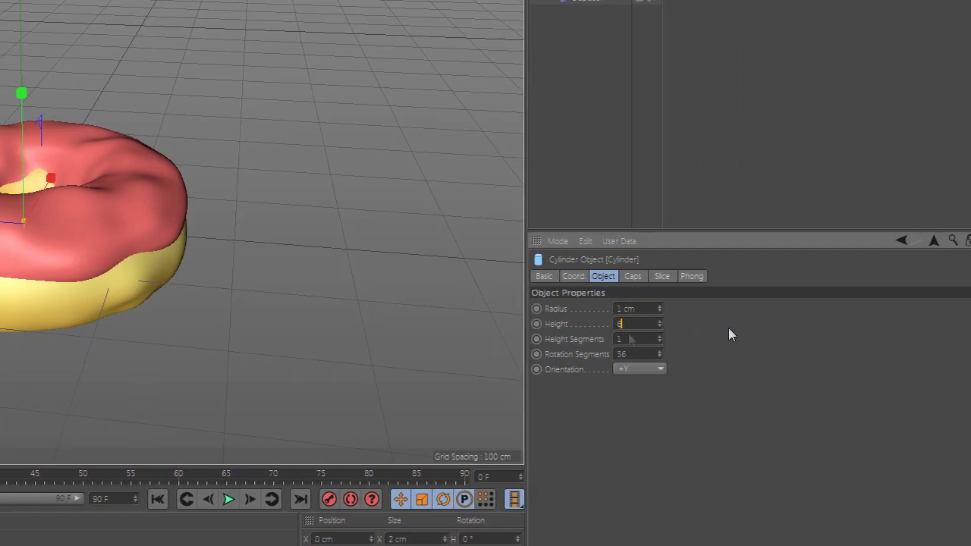
pyautogui.press('Return')
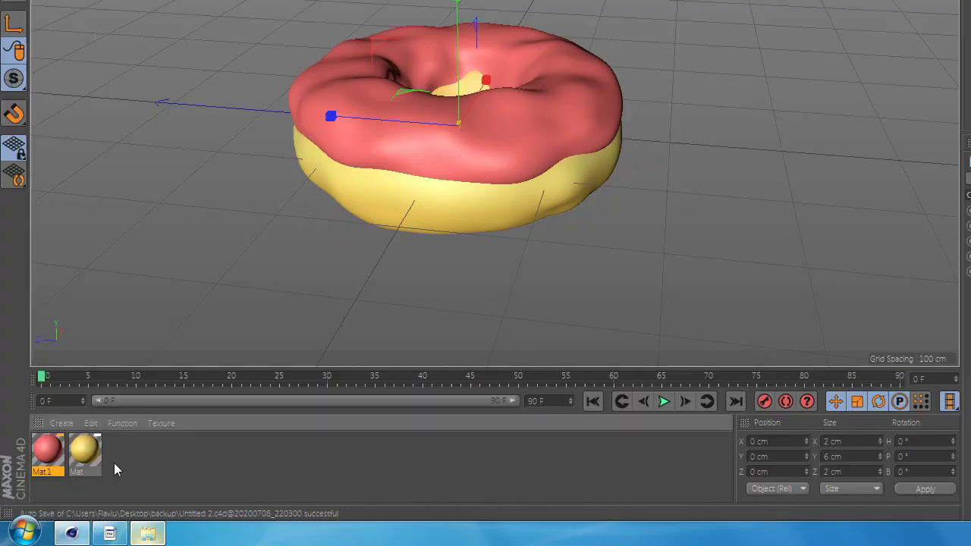
# Create a new material for the sprinkles and place the Cylinder inside the Cloner.
pyautogui.doubleClick(115, 464)
pyautogui.moveTo(53, 461); pyautogui.dragTo(721, 80)
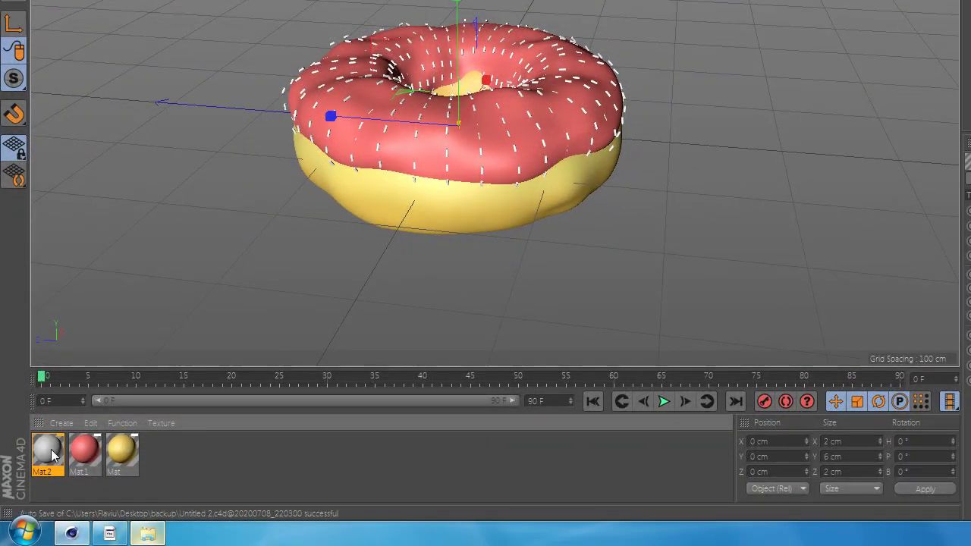
# Give the sprinkle material a dark brown color with hue 28°, saturation 44% and value 26%.
pyautogui.click(51, 449)
pyautogui.doubleClick(51, 449)
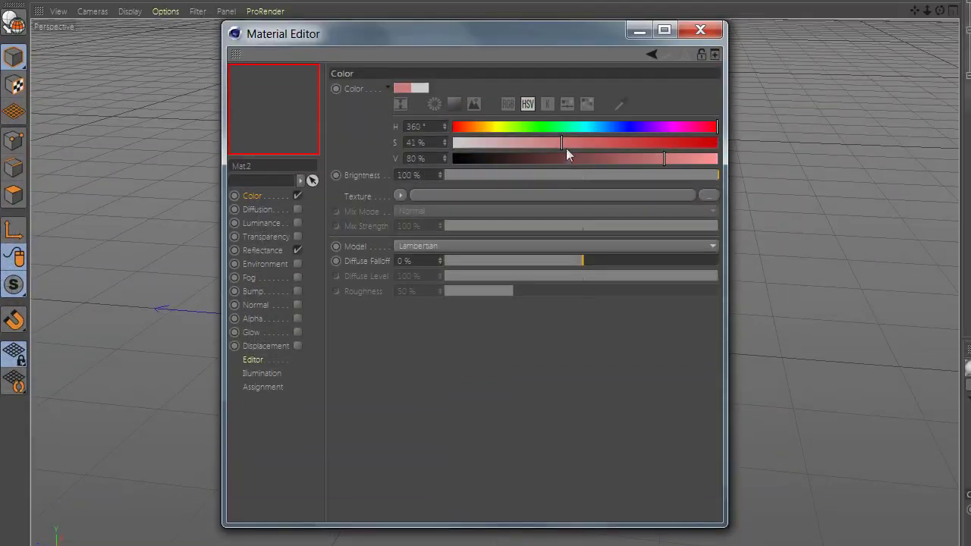
pyautogui.moveTo(541, 157)
pyautogui.mouseDown()
pyautogui.moveTo(527, 156)
pyautogui.moveTo(536, 141)
pyautogui.mouseUp()
pyautogui.click(527, 157)
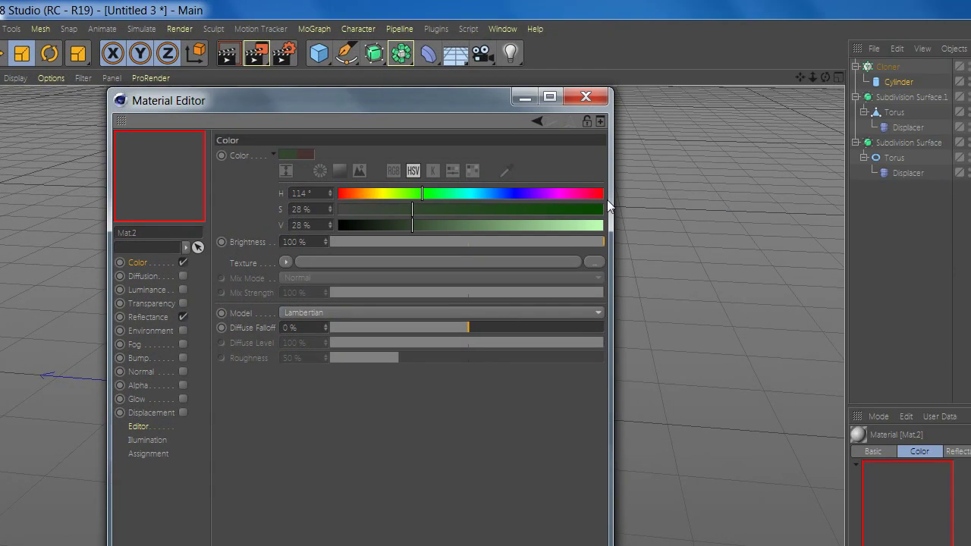
pyautogui.moveTo(606, 200); pyautogui.dragTo(380, 200)
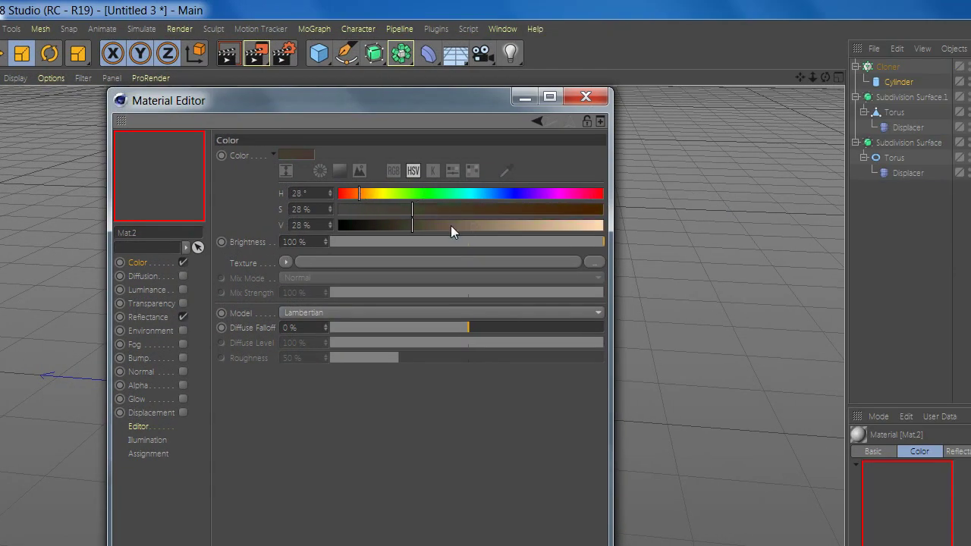
pyautogui.click(439, 209)
pyautogui.moveTo(412, 225); pyautogui.dragTo(406, 225)
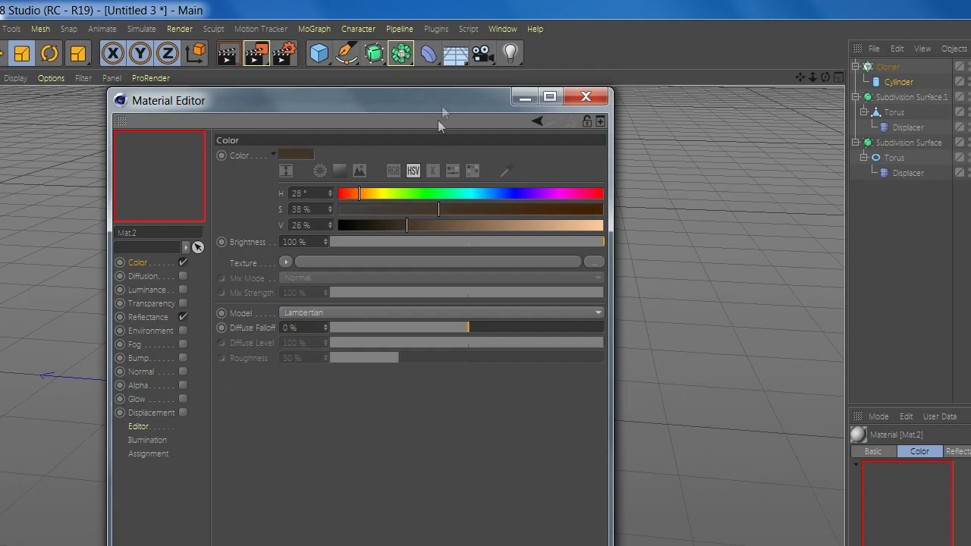
pyautogui.moveTo(437, 120); pyautogui.dragTo(729, 176)
pyautogui.moveTo(725, 282); pyautogui.dragTo(741, 282)
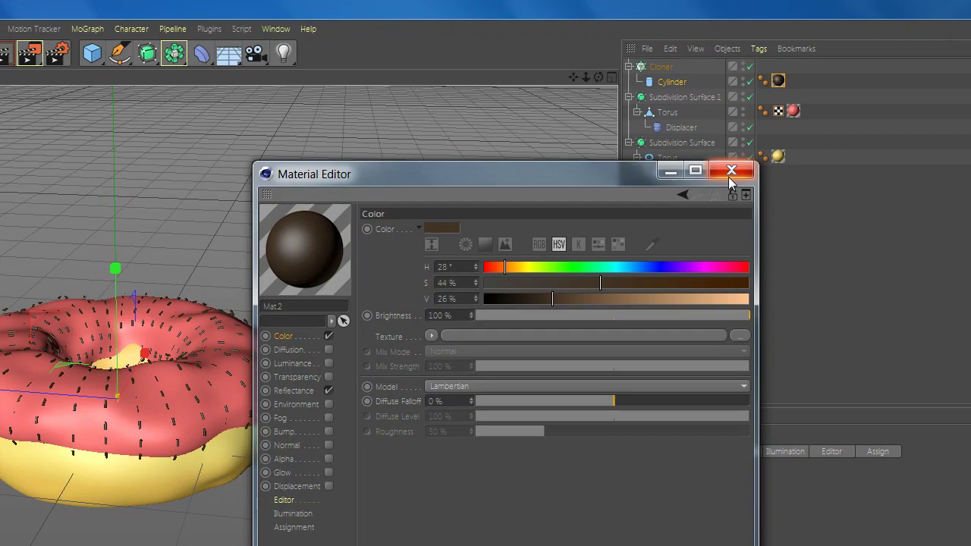
pyautogui.click(857, 170)
# Set the Cloner's distribution to Surface and its clone count to 155.
pyautogui.click(660, 67)
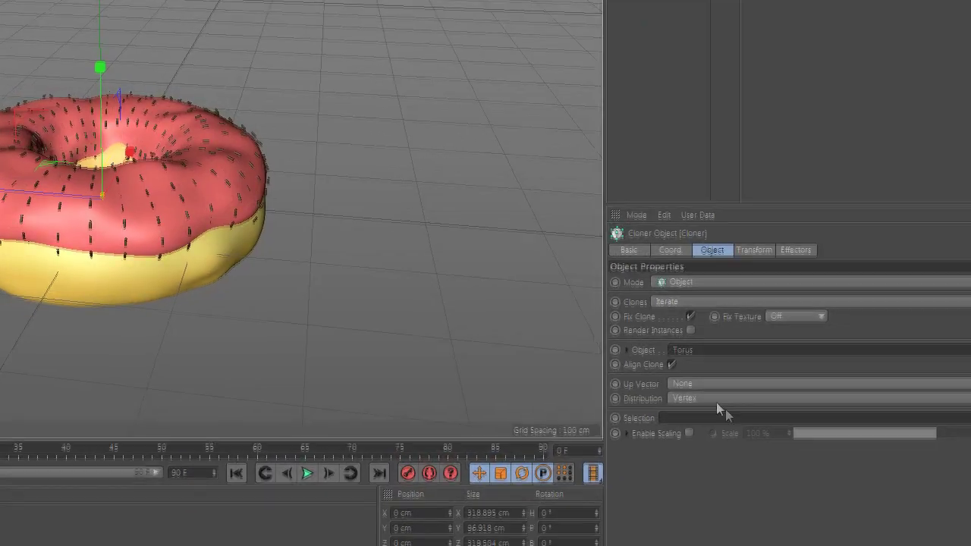
pyautogui.click(707, 395)
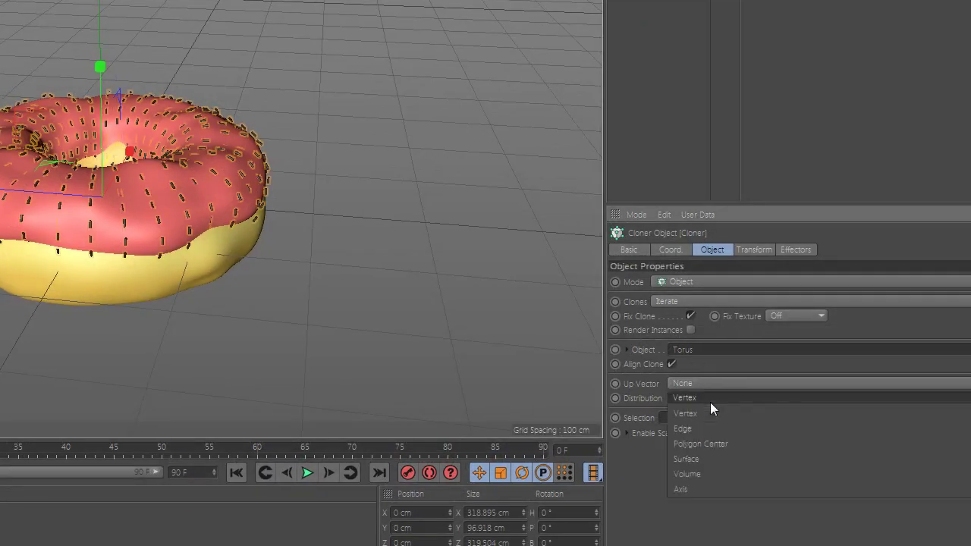
pyautogui.click(721, 425)
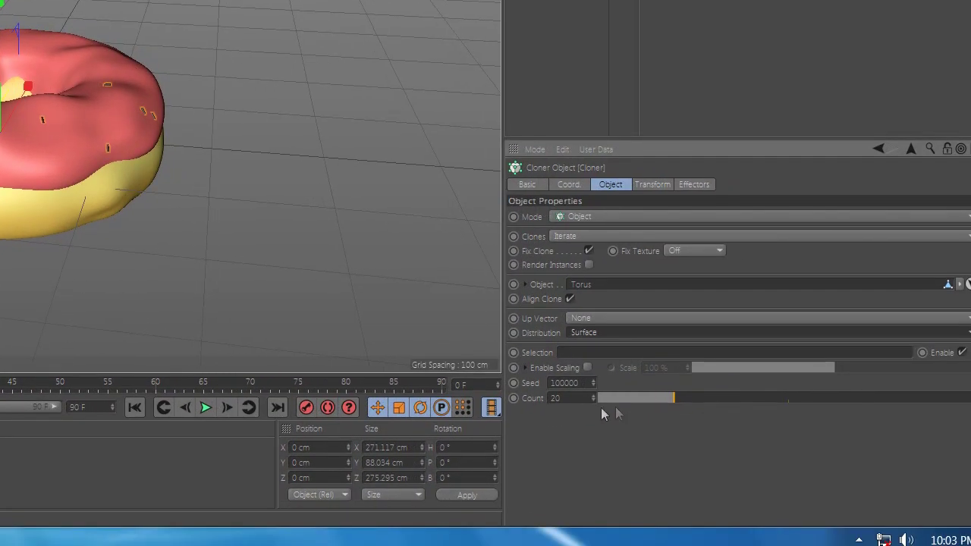
pyautogui.doubleClick(565, 419)
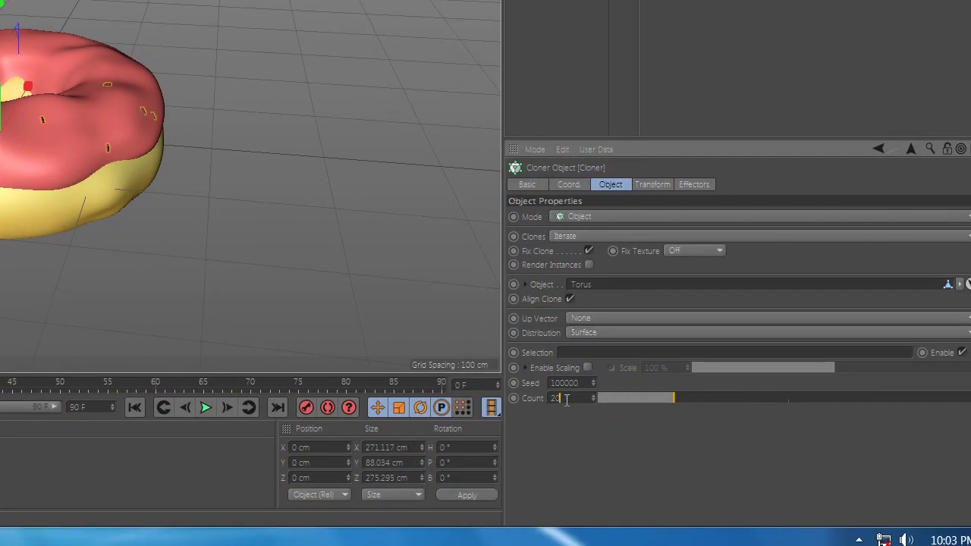
pyautogui.write('155')
pyautogui.press('Return')
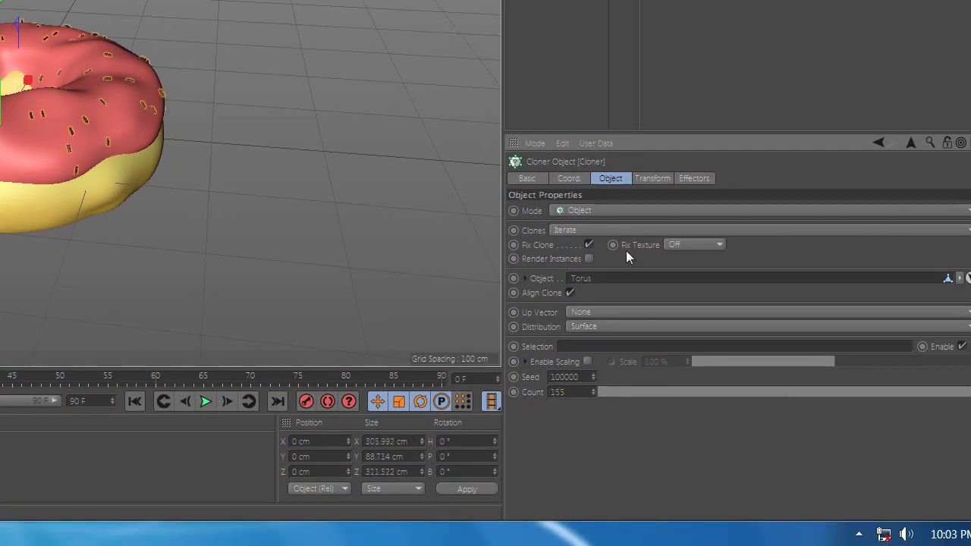
# Switch the Cloner's clone order to Random and increase the sprinkle count to 255.
pyautogui.click(608, 230)
pyautogui.click(608, 256)
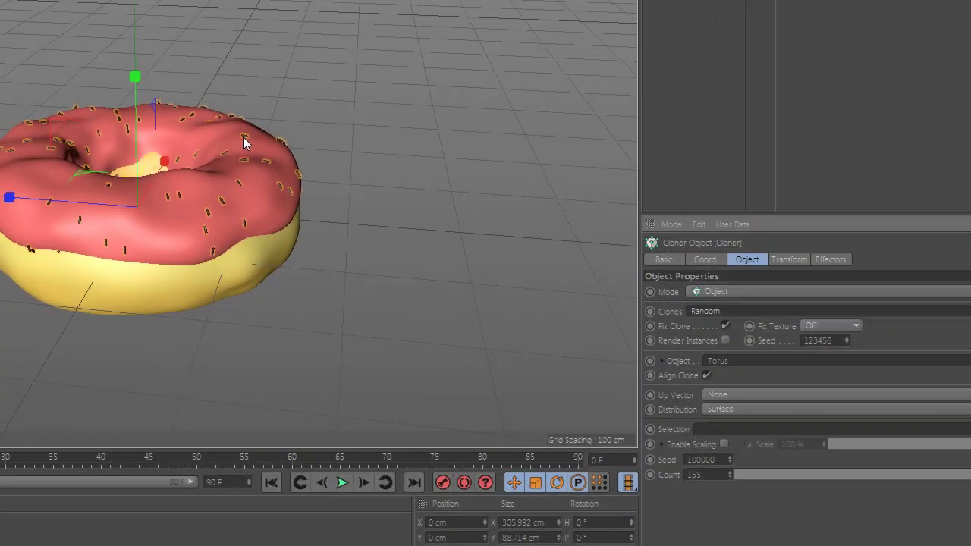
pyautogui.keyDown('alt'); pyautogui.moveTo(251, 194); pyautogui.dragTo(250, 266); pyautogui.keyUp('alt')
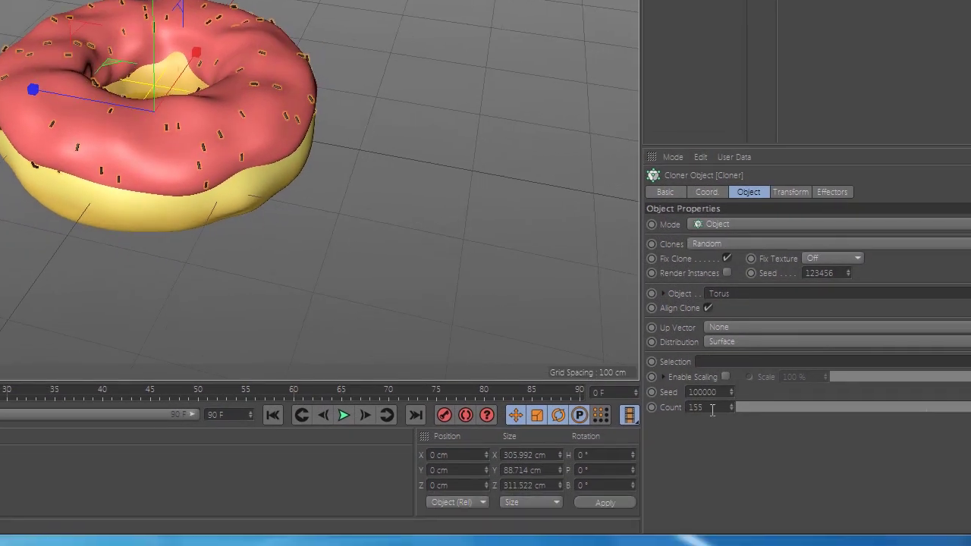
pyautogui.doubleClick(712, 410)
pyautogui.write('255')
pyautogui.press('Return')
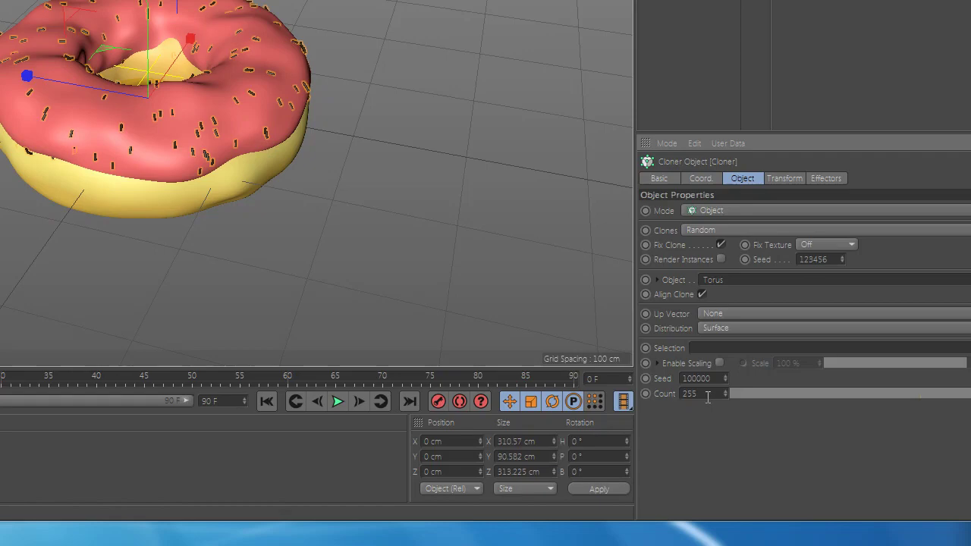